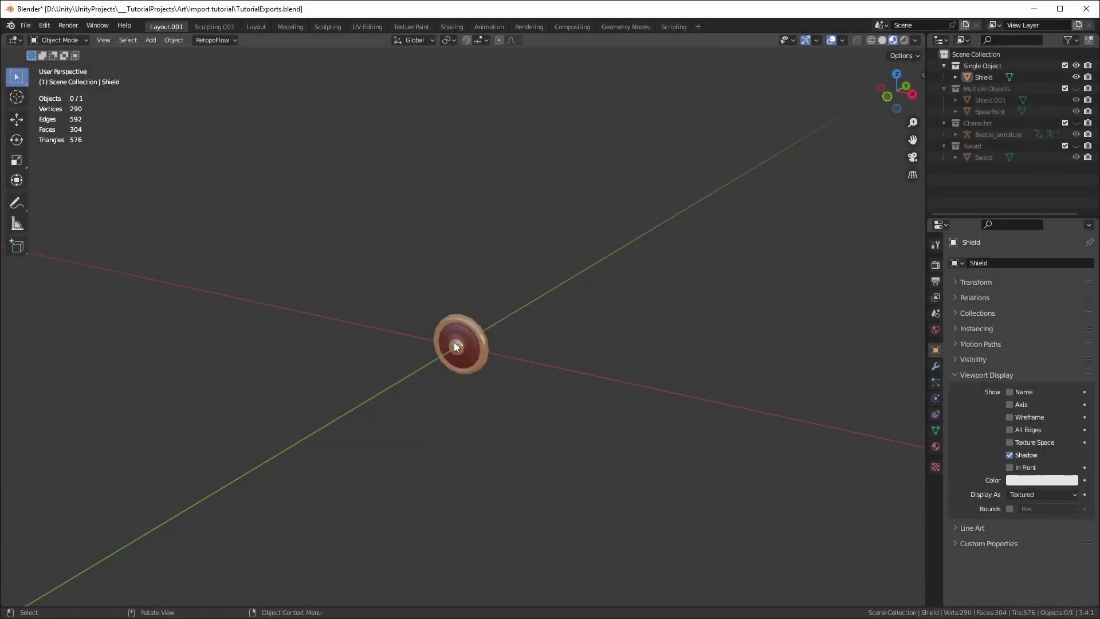
# Step: Apply the rotation and scale of the Shield object
pyautogui.click(457, 347)
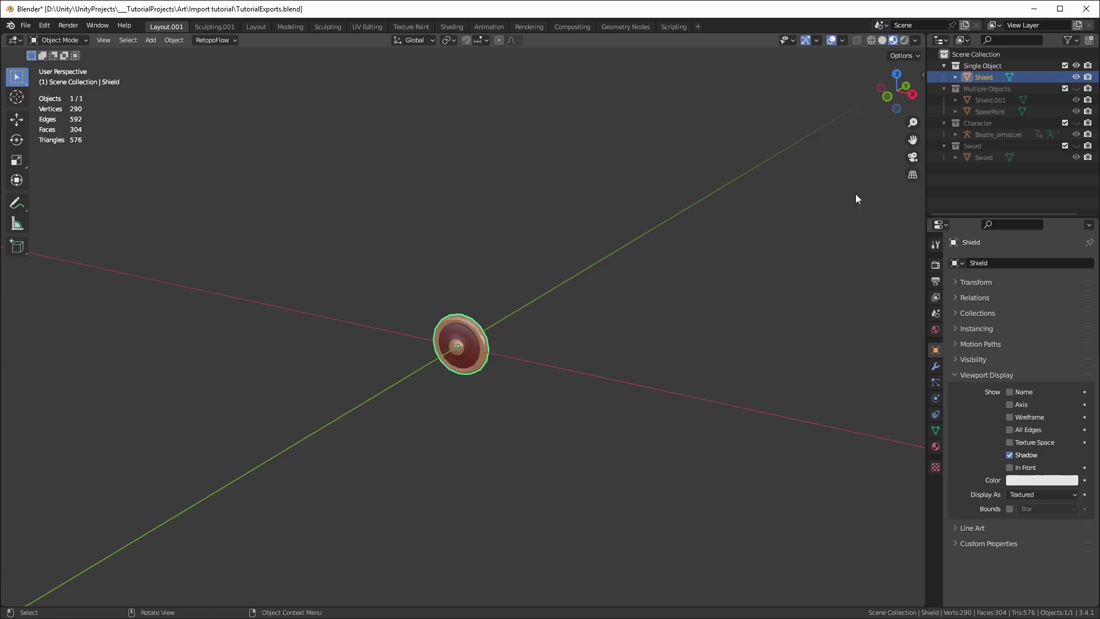
pyautogui.click(922, 74)
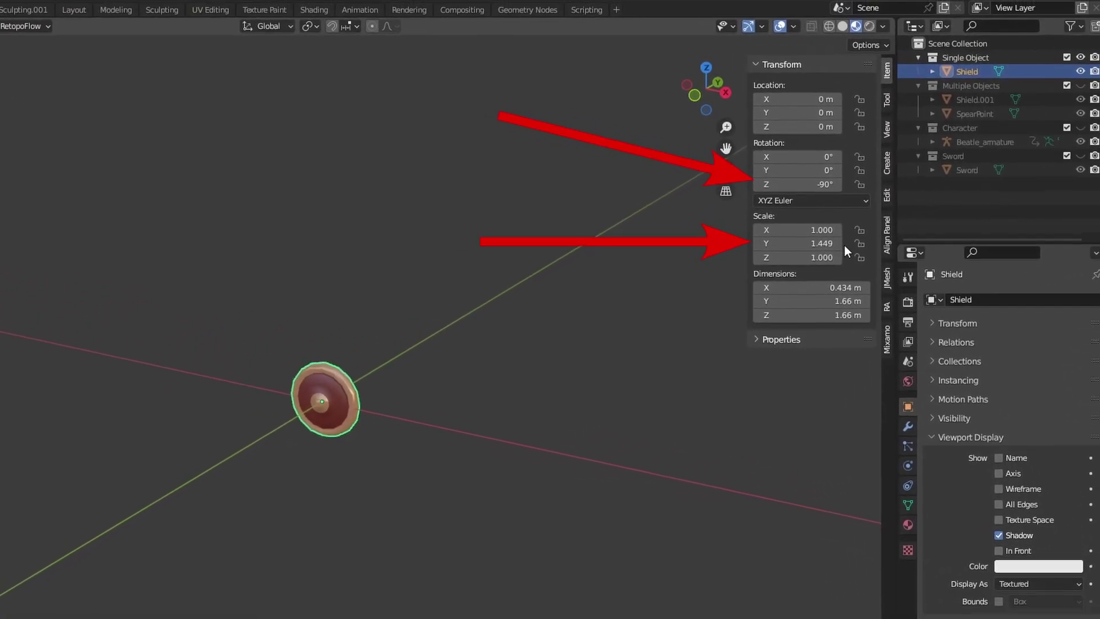
pyautogui.moveTo(214, 333); pyautogui.dragTo(392, 469)
pyautogui.hotkey('ctrl', 'a')
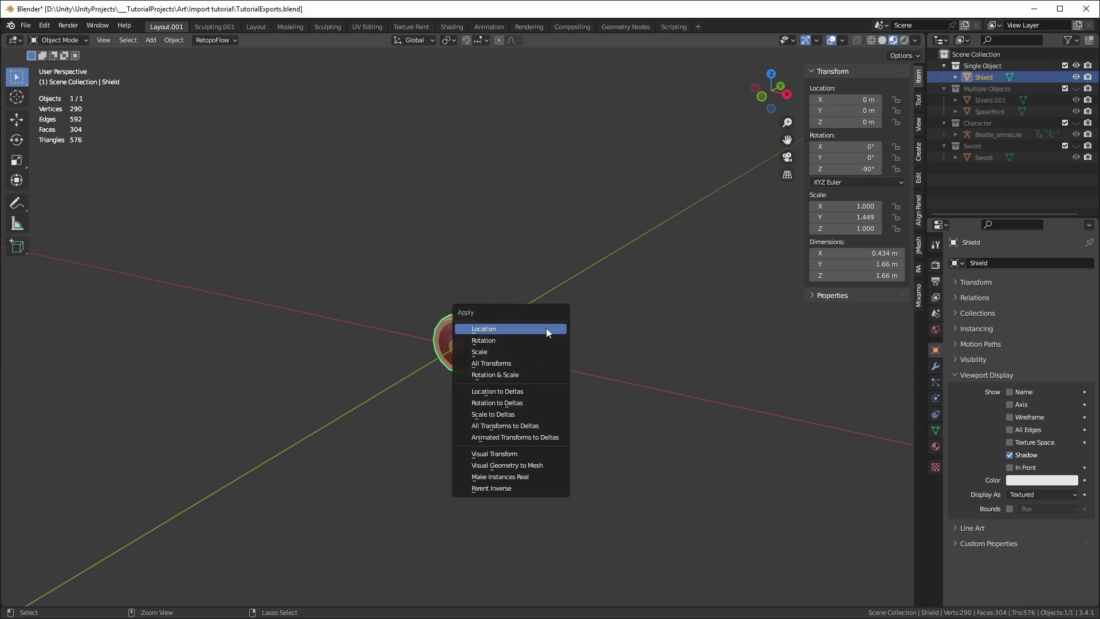
pyautogui.click(530, 376)
pyautogui.click(530, 377)
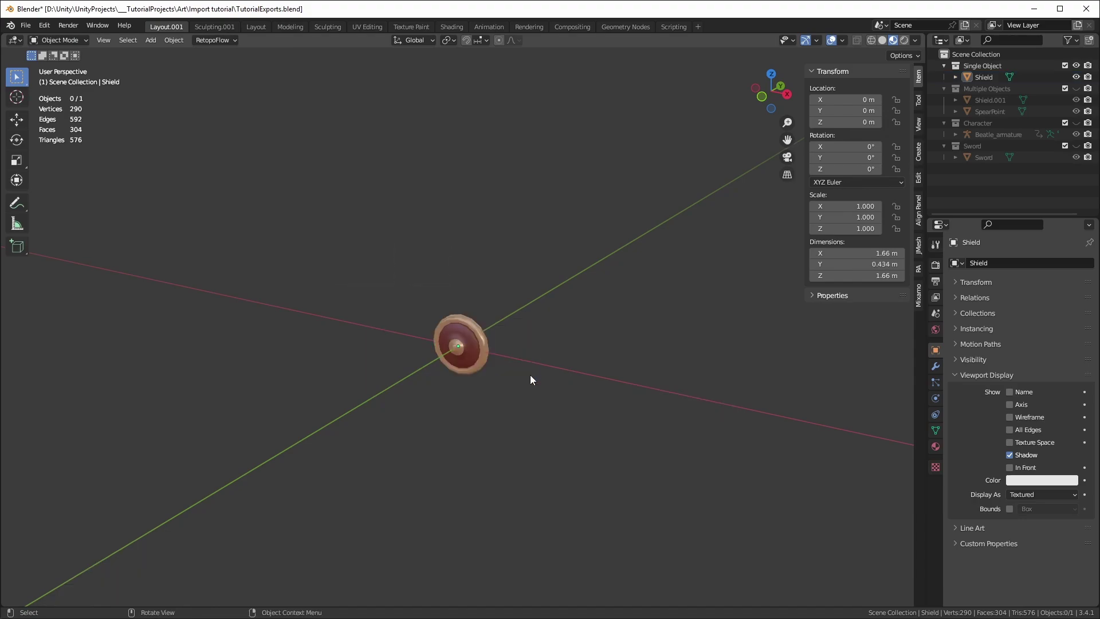
# Step: Start an FBX export of the selected shield to the fbx folder with the file name Shield.fbx
pyautogui.click(478, 350)
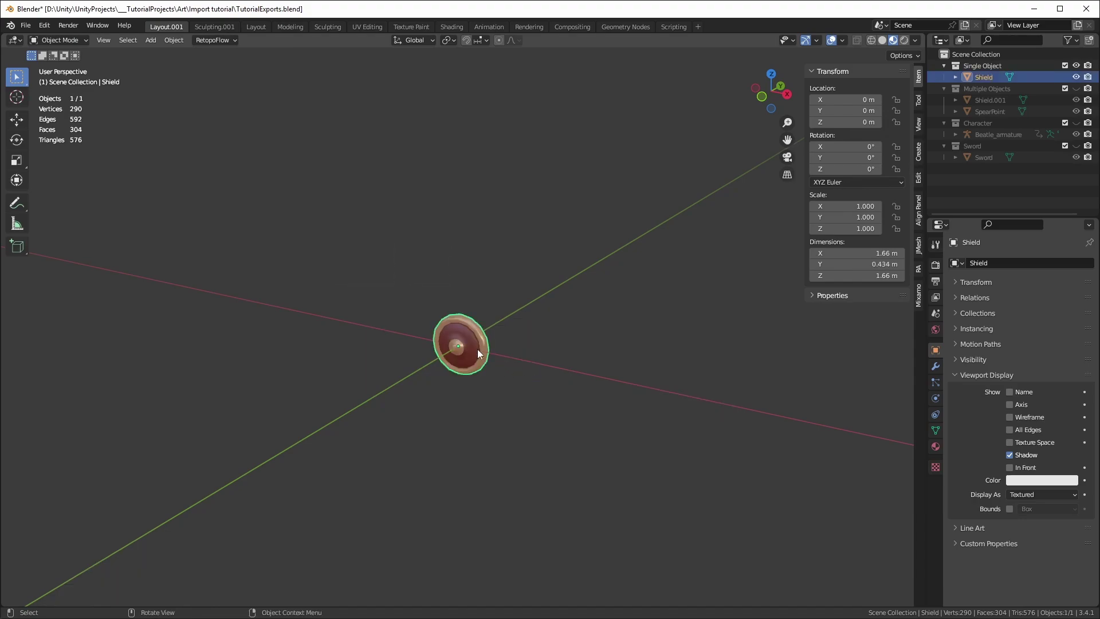
pyautogui.click(26, 25)
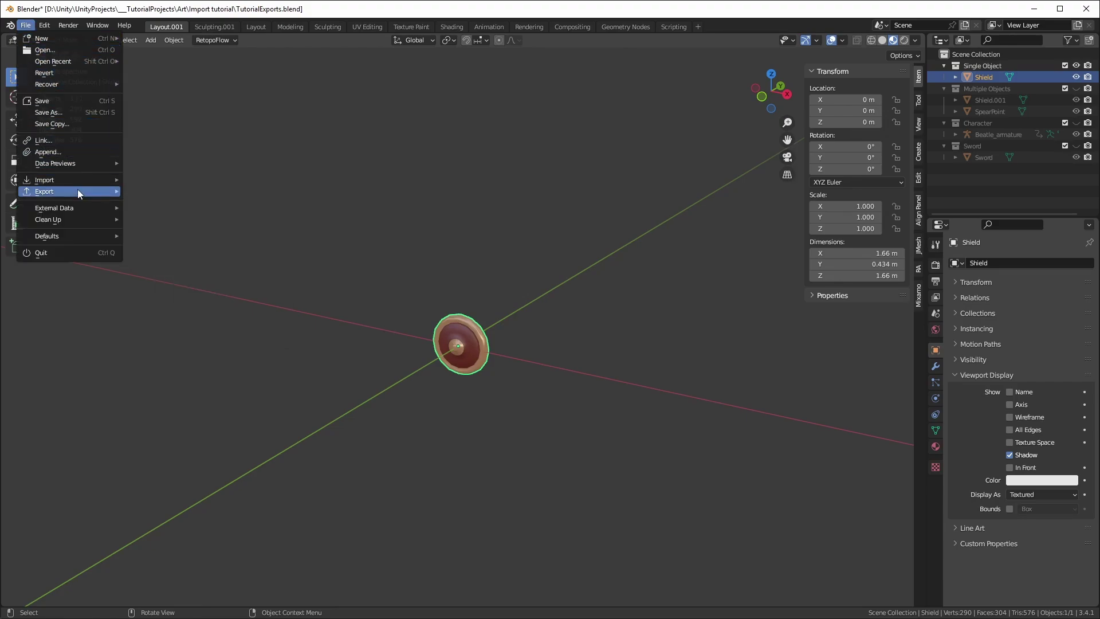
pyautogui.moveTo(78, 189)
pyautogui.click(201, 294)
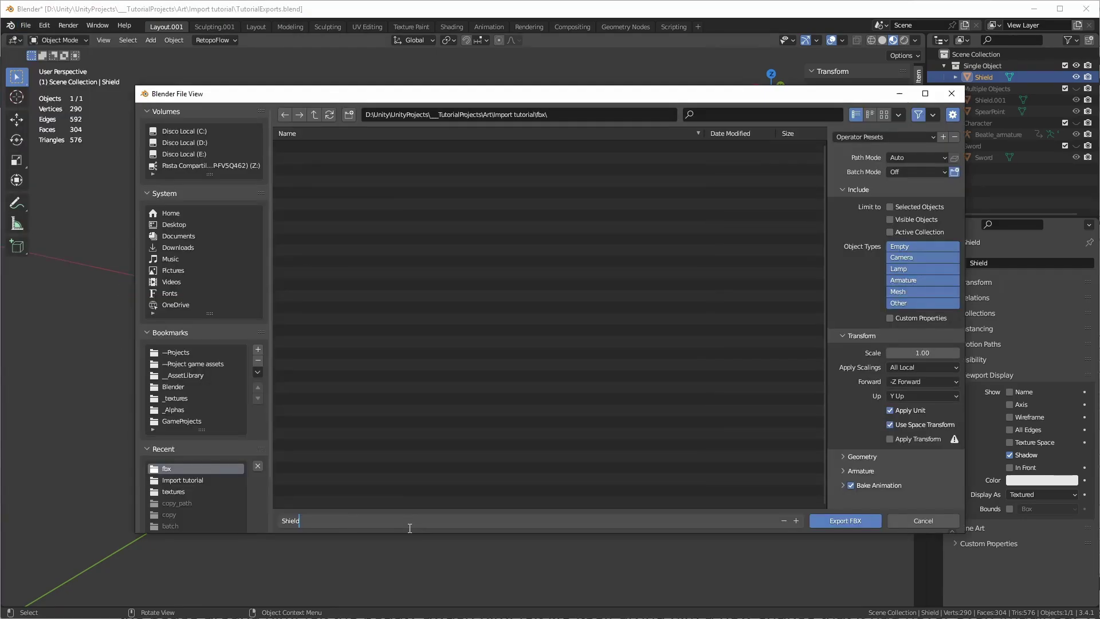
# Step: Limit the FBX export to selected objects and the Mesh object type, and enable Apply Transform
pyautogui.click(914, 211)
pyautogui.click(914, 209)
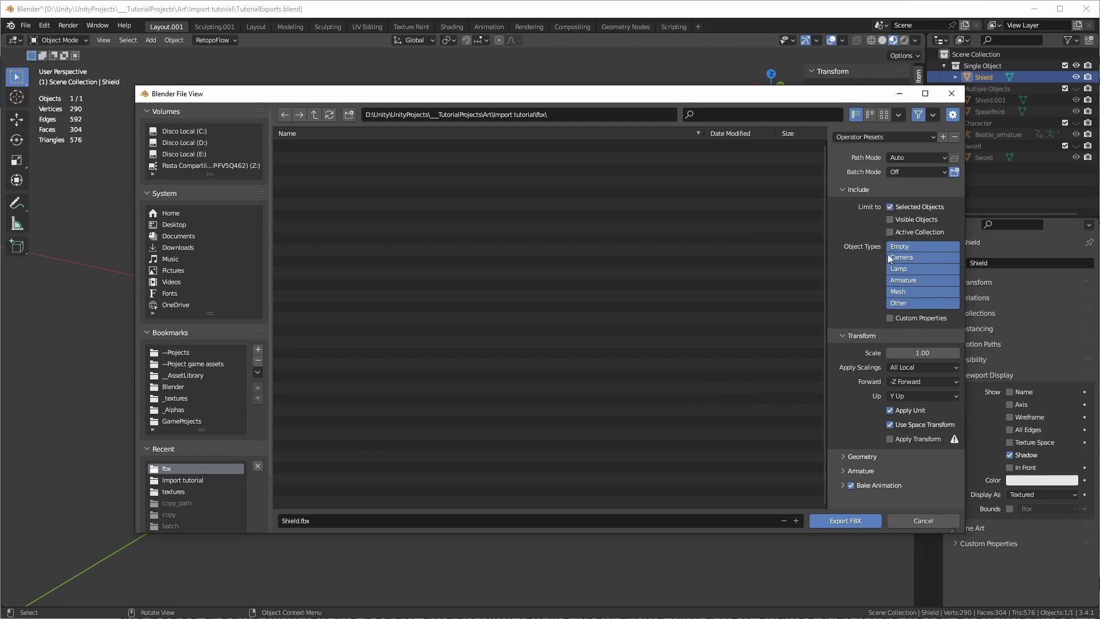
pyautogui.click(910, 290)
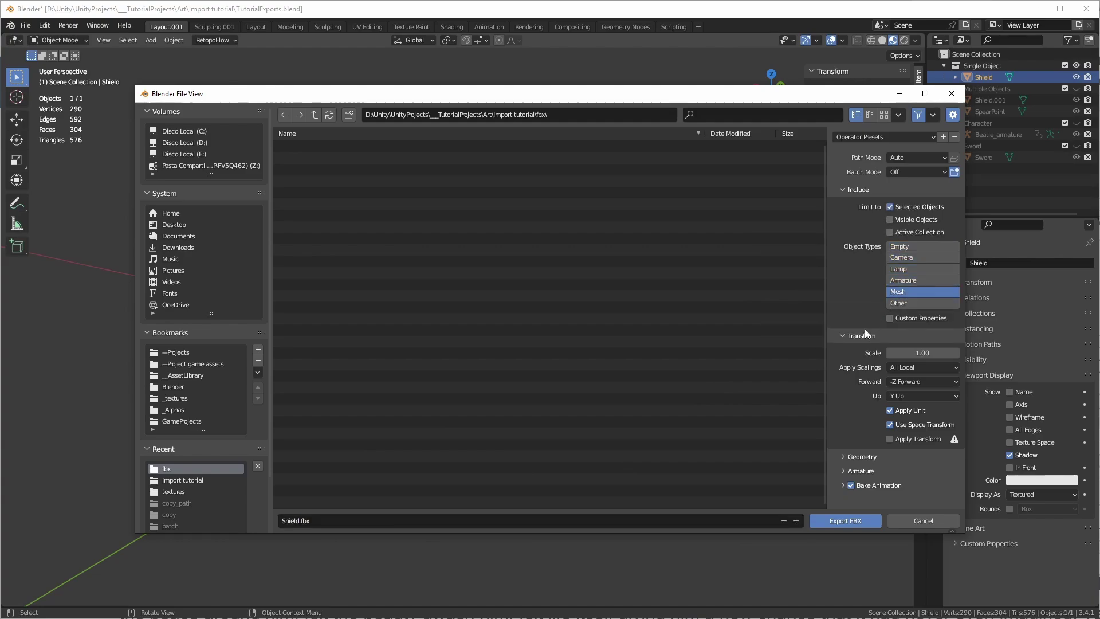
pyautogui.click(901, 440)
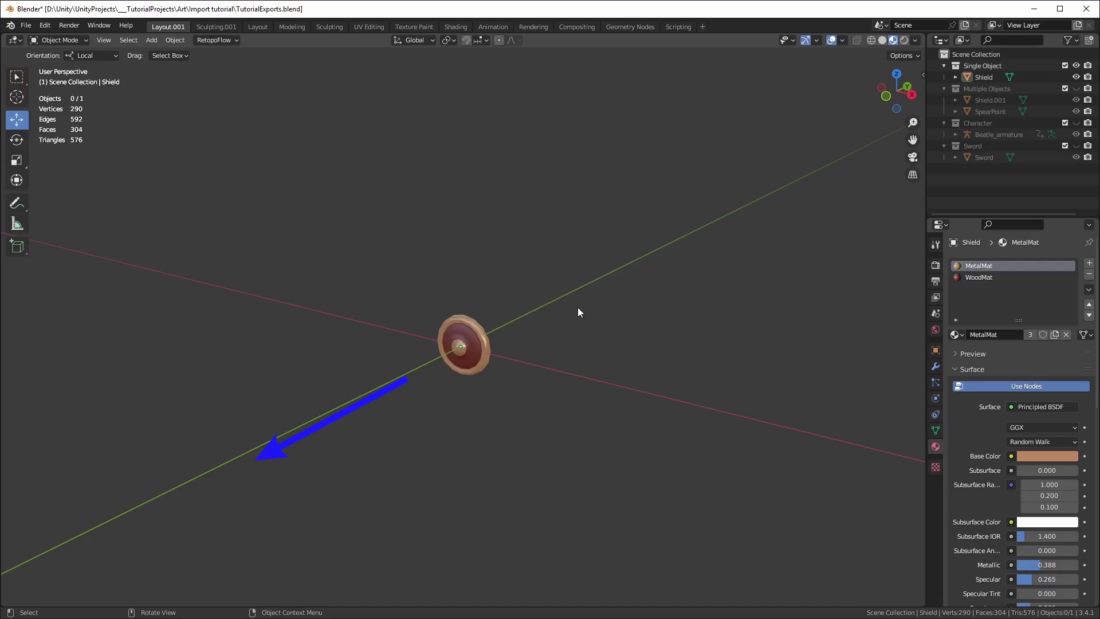
pyautogui.press('`')
pyautogui.click(537, 280)
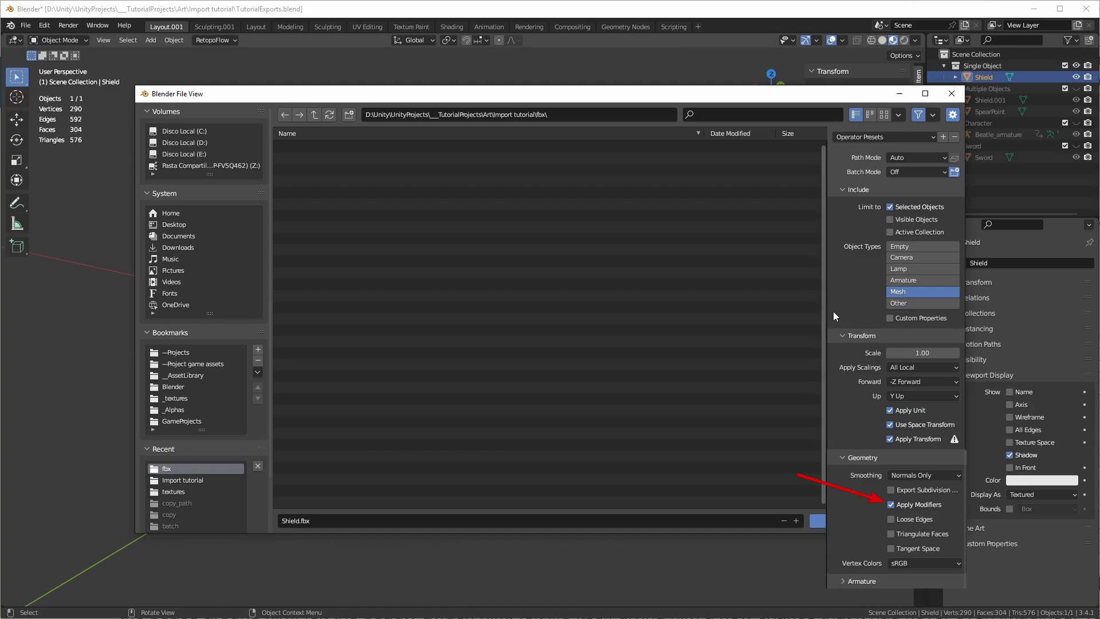
# Step: Save the current FBX export settings as a new operator preset named Unity_Export
pyautogui.click(943, 136)
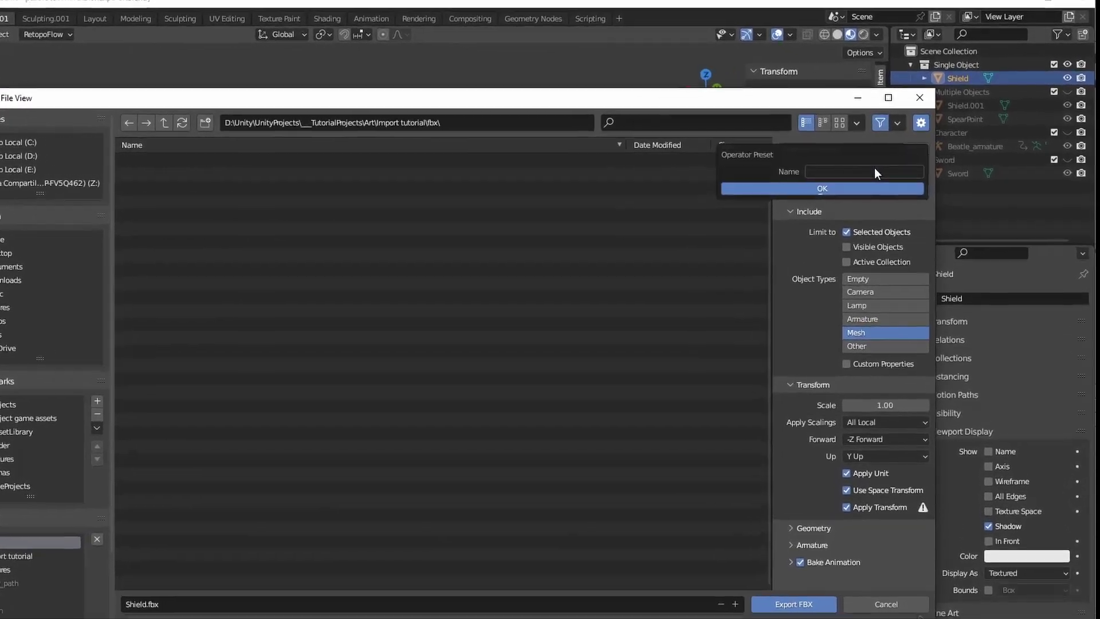
pyautogui.click(875, 169)
pyautogui.write('Unity Export')
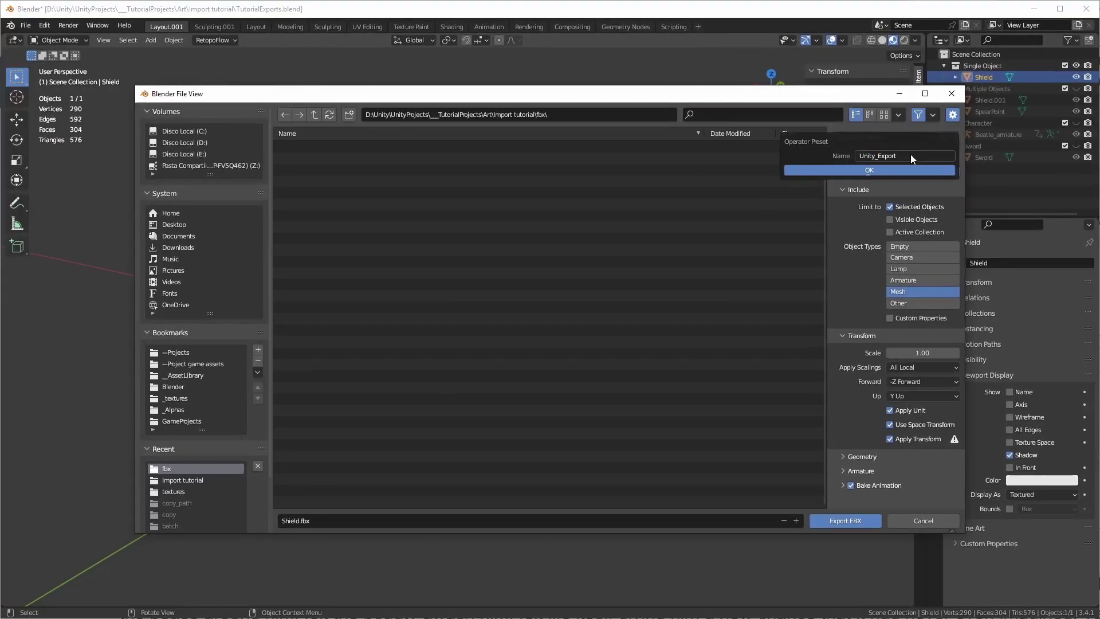
pyautogui.click(896, 171)
# Step: Restore the FBX export settings to the operator defaults
pyautogui.click(917, 137)
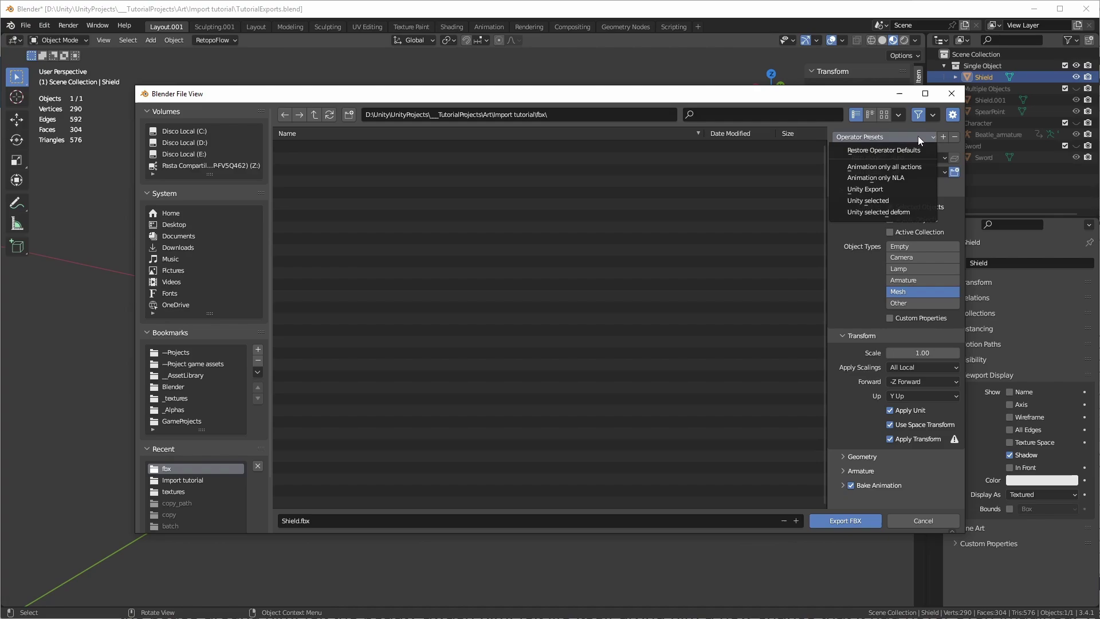
pyautogui.click(920, 153)
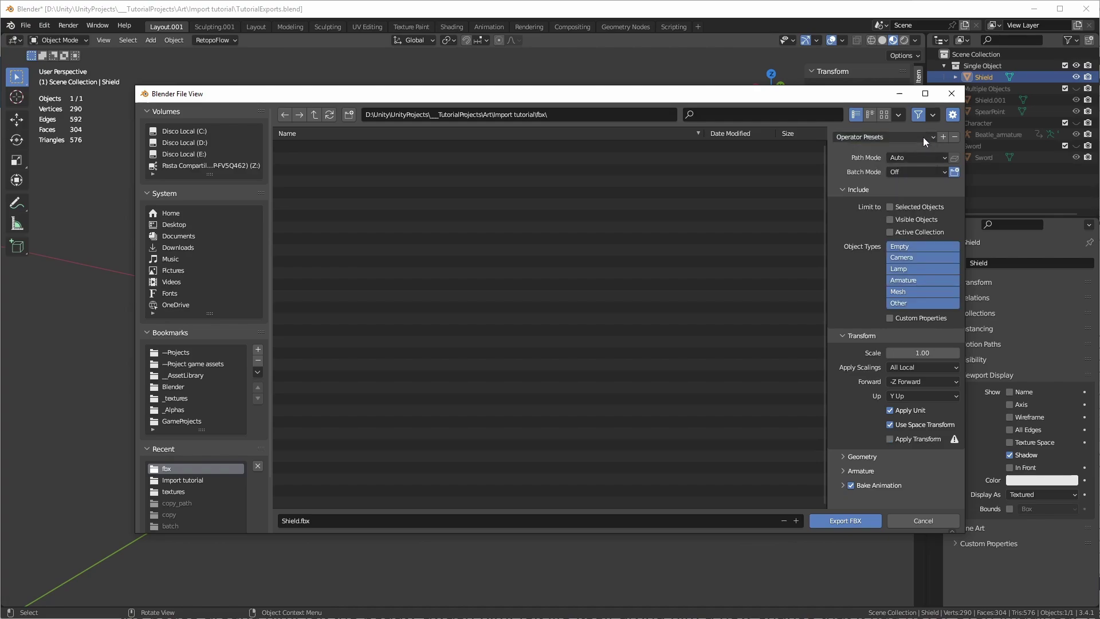
# Step: Load the Unity Export preset and export the shield as Shield.fbx
pyautogui.click(924, 137)
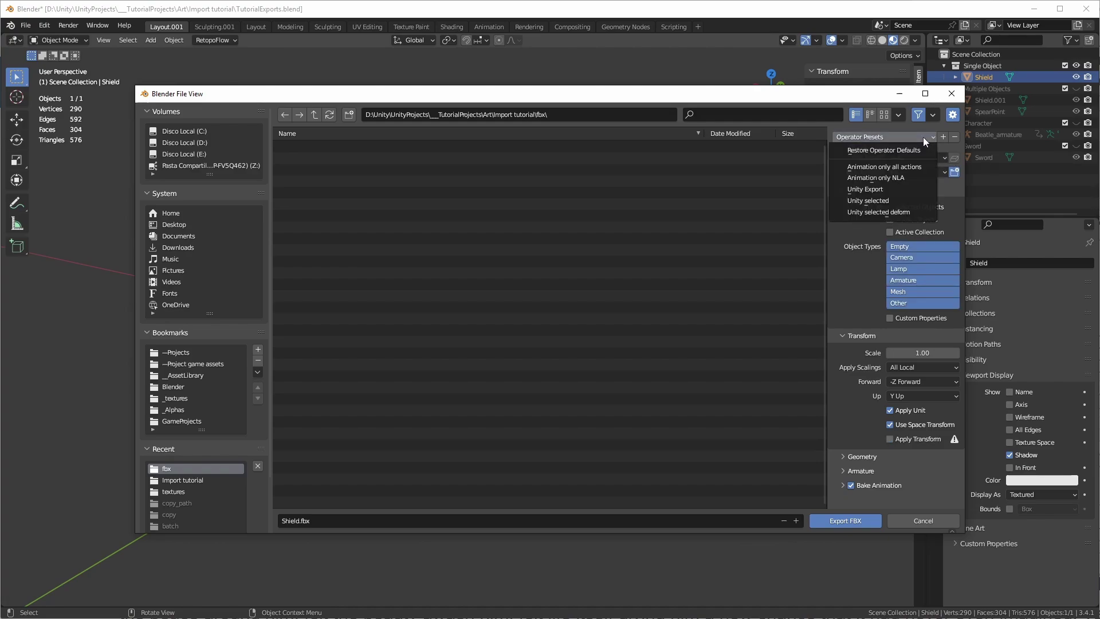
pyautogui.click(892, 189)
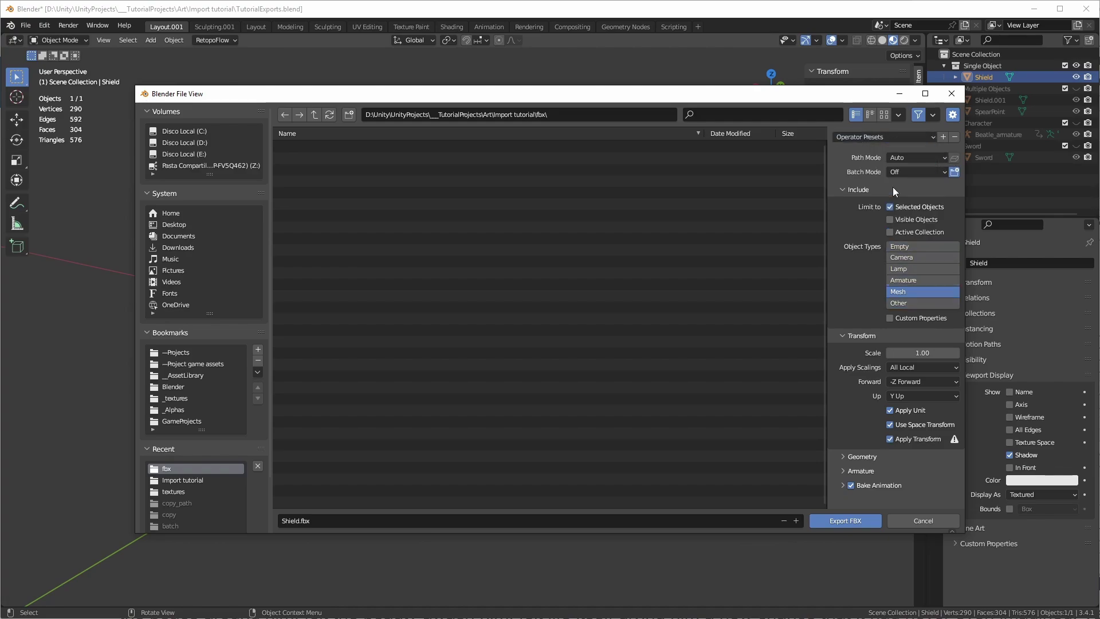
pyautogui.click(845, 521)
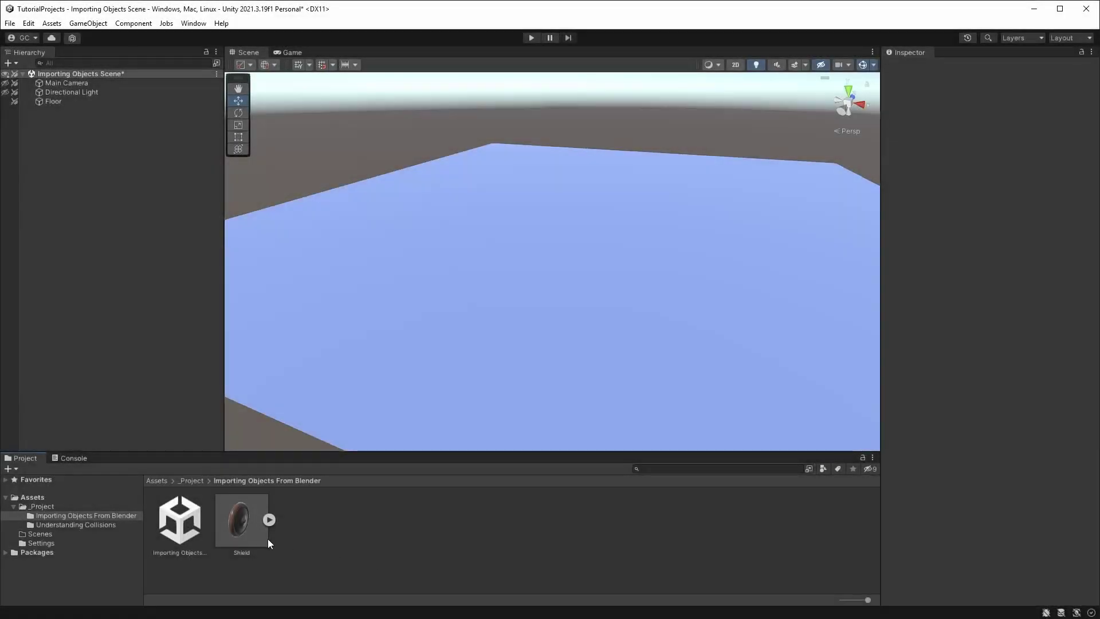
# Step: Switch to Unity, place the Shield model in the scene and set the tool handle position to Pivot
pyautogui.click(242, 522)
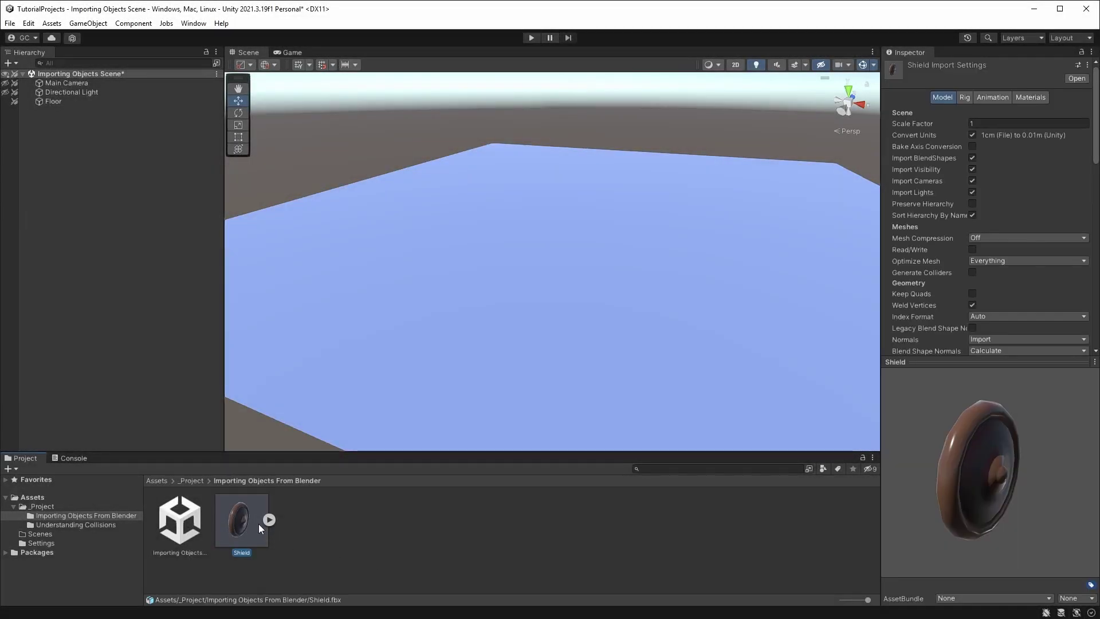
pyautogui.moveTo(259, 524); pyautogui.dragTo(409, 276)
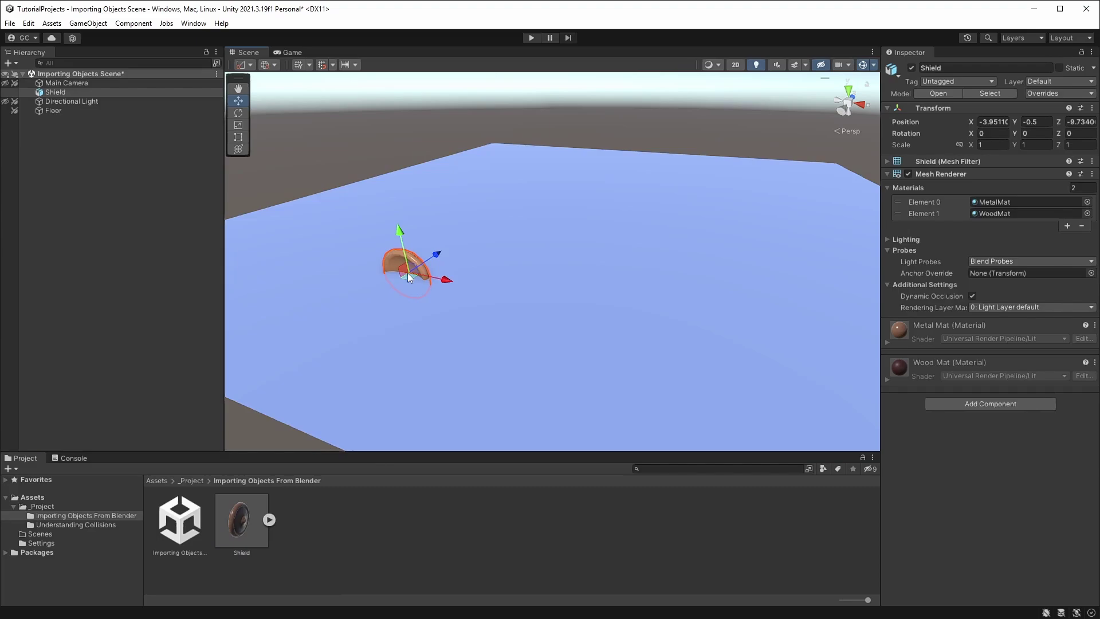
pyautogui.click(249, 65)
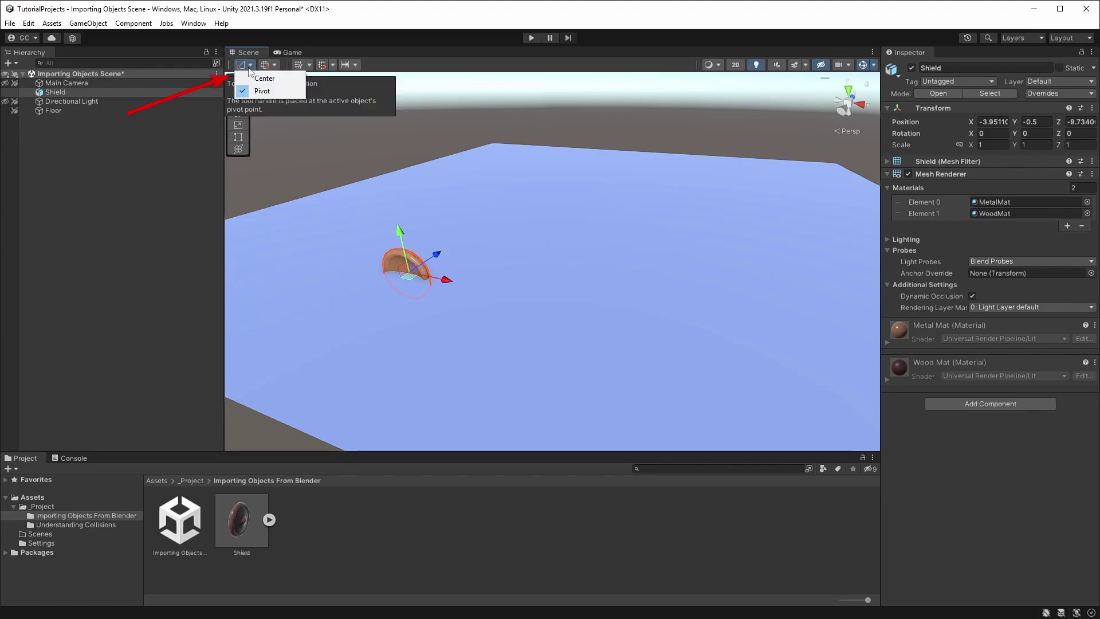
pyautogui.click(262, 90)
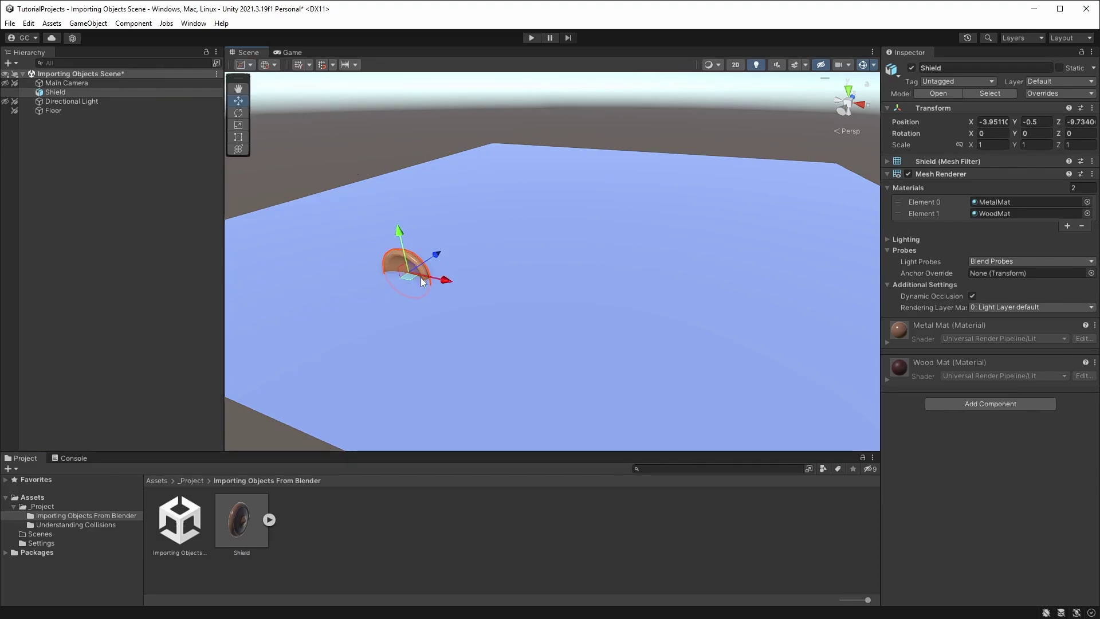
# Step: Delete the placed shield and add a fresh instance of the Shield model to the scene
pyautogui.press('Delete')
pyautogui.moveTo(246, 516); pyautogui.dragTo(405, 296)
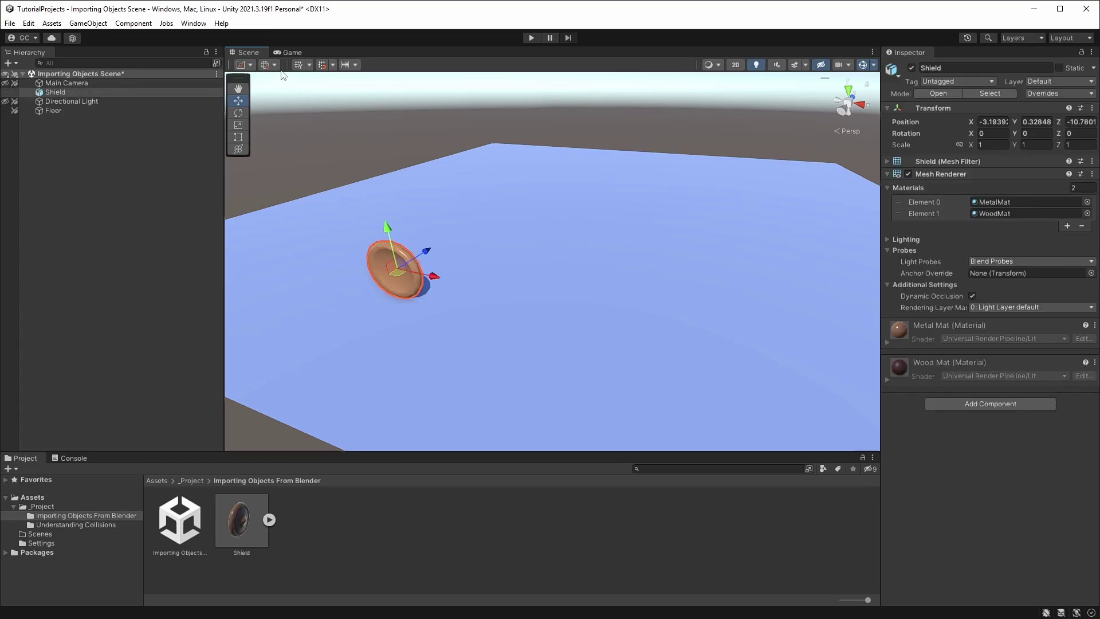
# Step: Rotate the shield 45 degrees around the Y axis with snapping
pyautogui.press('e')
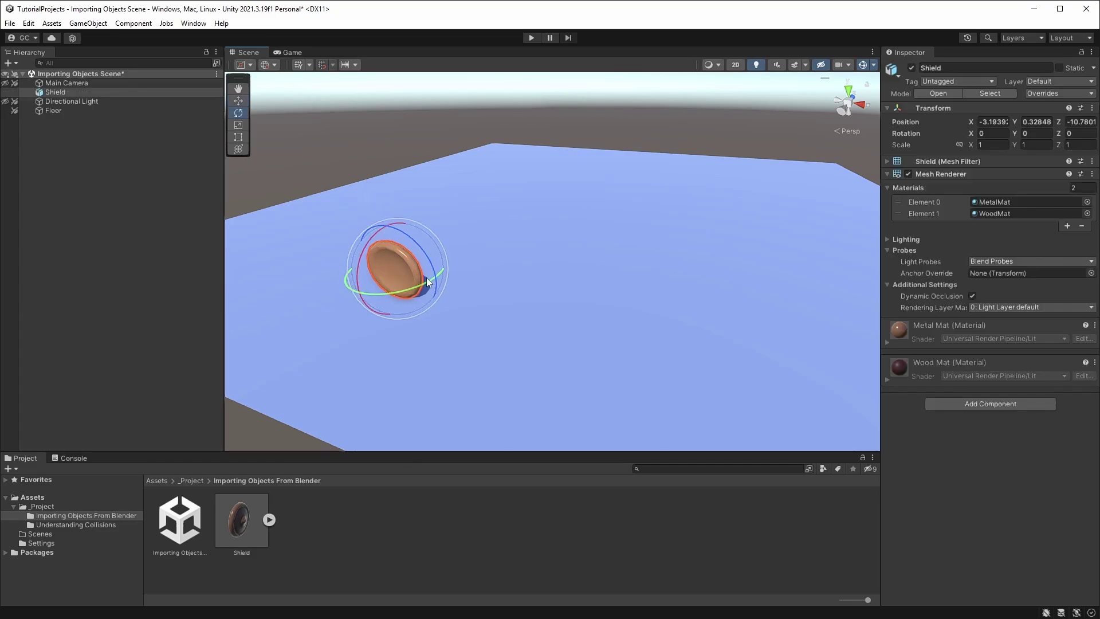
pyautogui.keyDown('ctrl'); pyautogui.moveTo(427, 282); pyautogui.dragTo(371, 306); pyautogui.keyUp('ctrl')
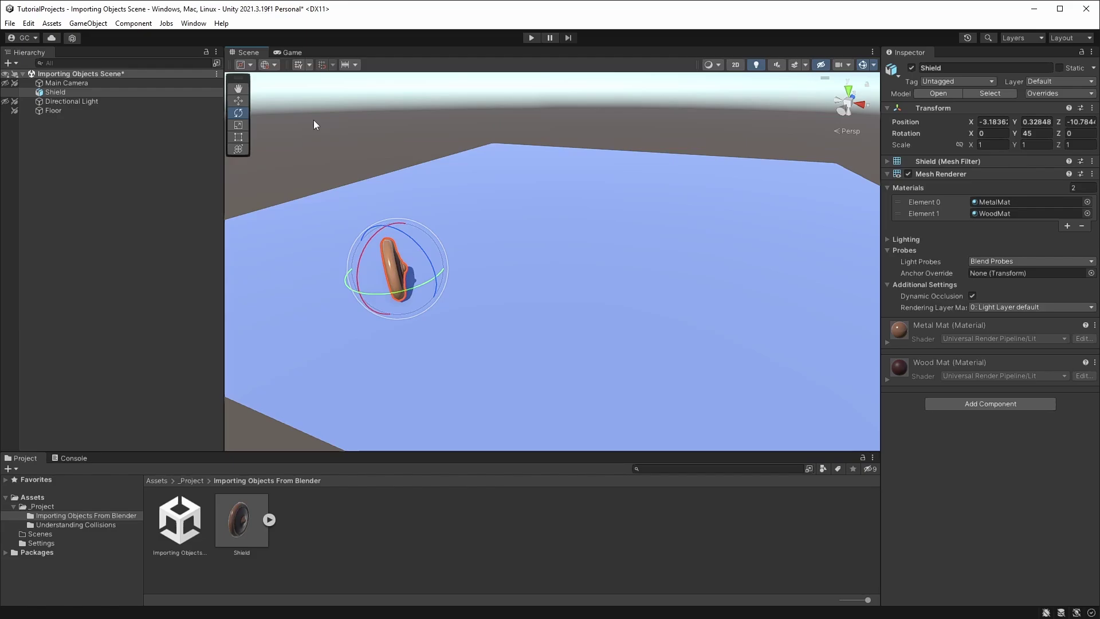
# Step: Set the tool handle rotation to Local and move the shield slightly along its local axis
pyautogui.press('w')
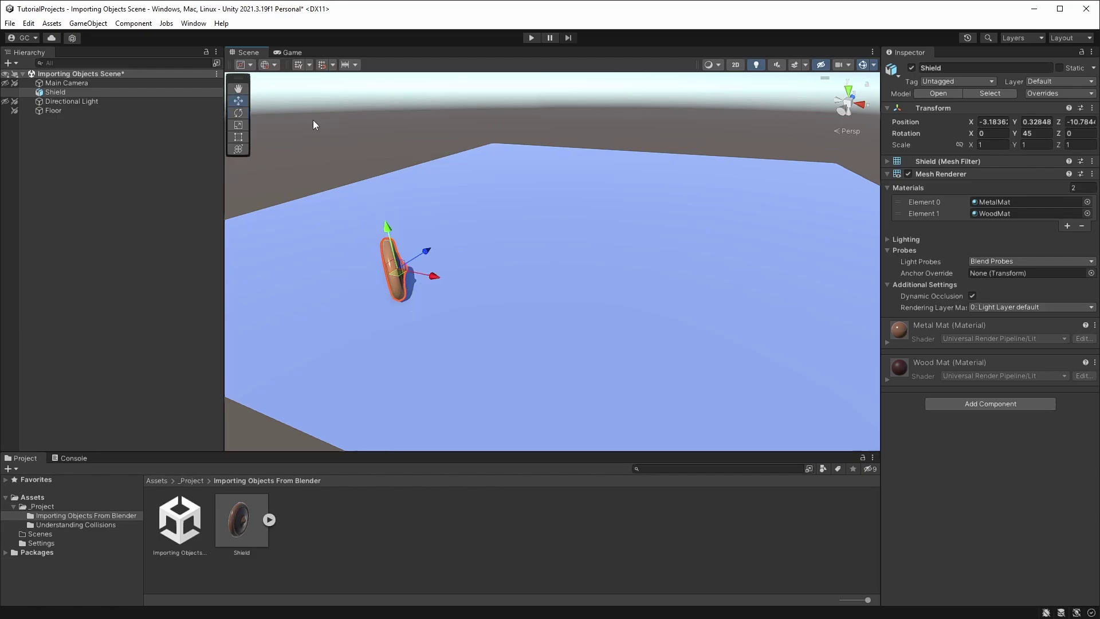
pyautogui.click(267, 65)
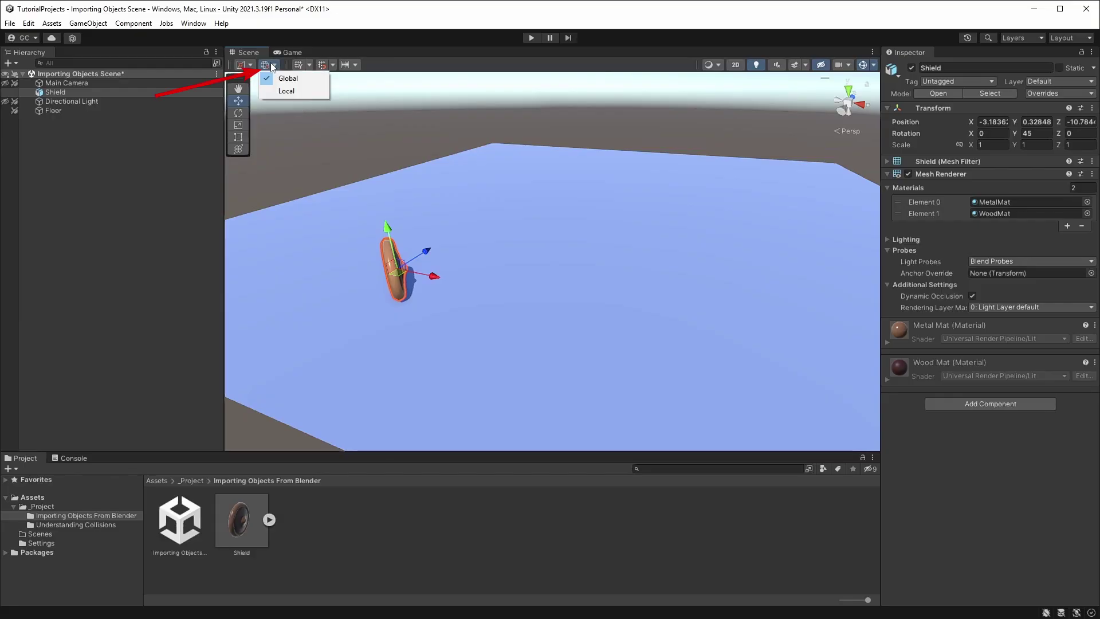
pyautogui.click(292, 91)
pyautogui.moveTo(446, 259)
pyautogui.mouseDown()
pyautogui.moveTo(521, 243)
pyautogui.moveTo(438, 261)
pyautogui.mouseUp()
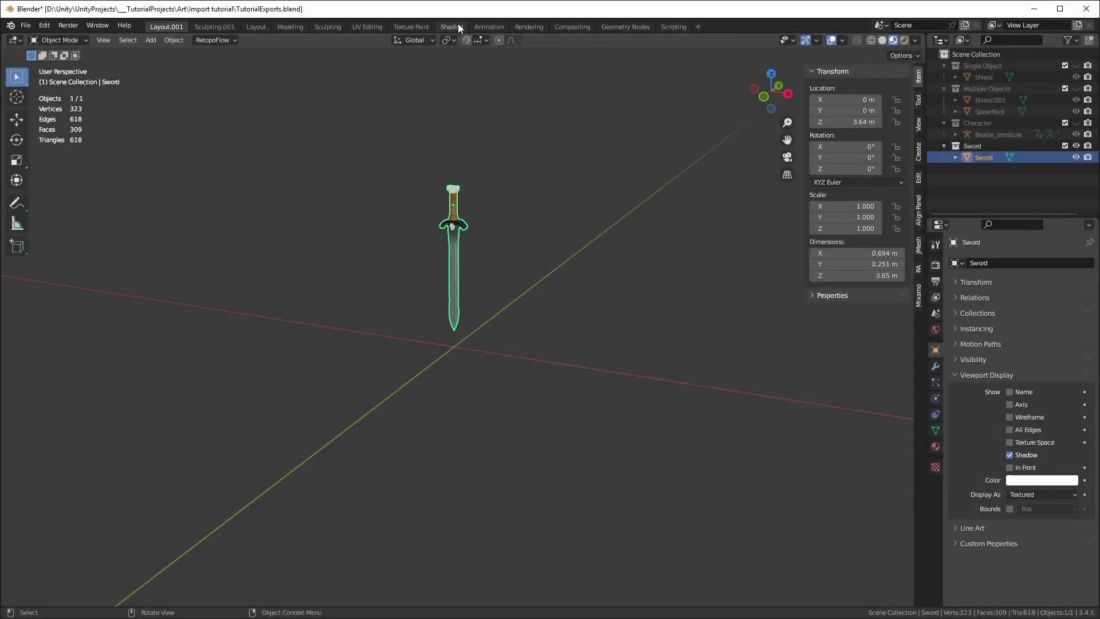
# Step: Switch to Blender and set up an FBX export of the sword as Sword.fbx with the Unity Export preset and Path Mode set to Copy
pyautogui.click(451, 27)
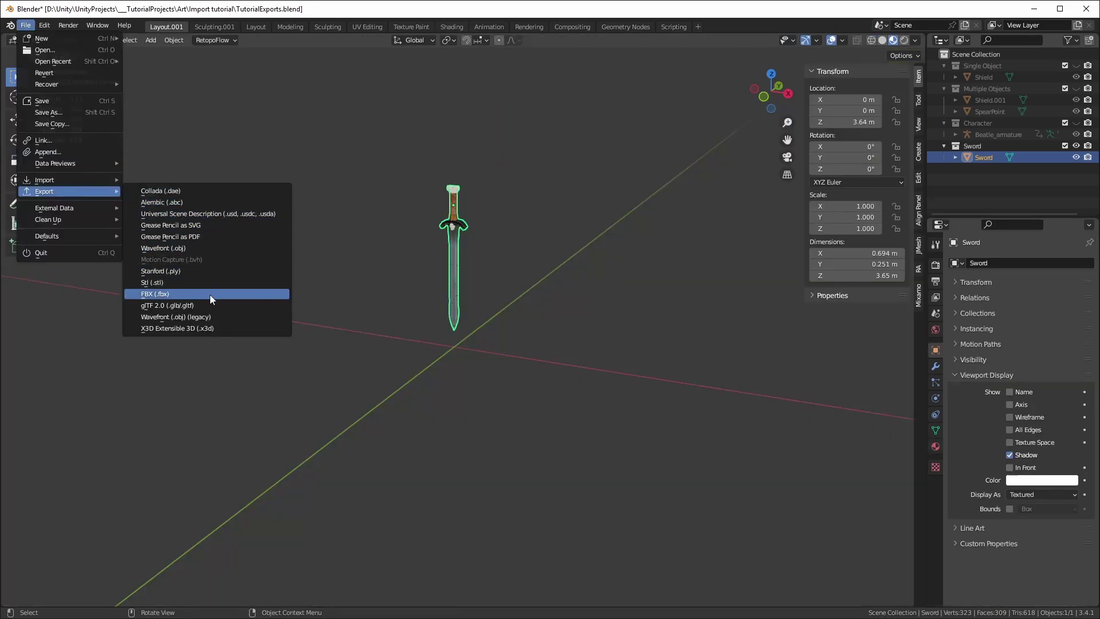
pyautogui.click(210, 294)
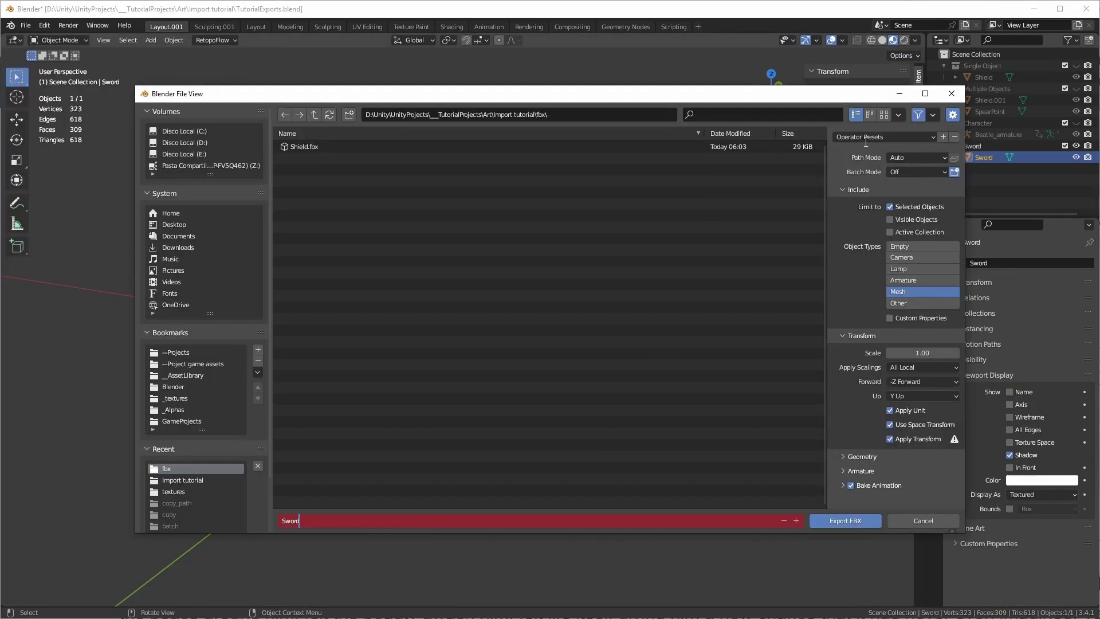
pyautogui.click(873, 133)
pyautogui.click(873, 134)
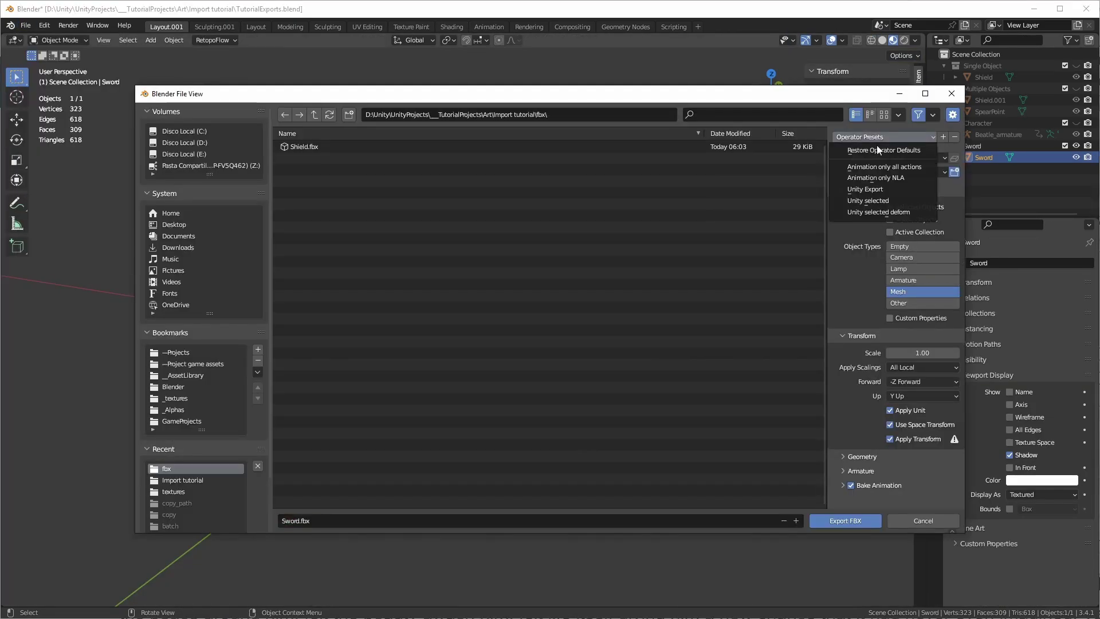
pyautogui.click(887, 191)
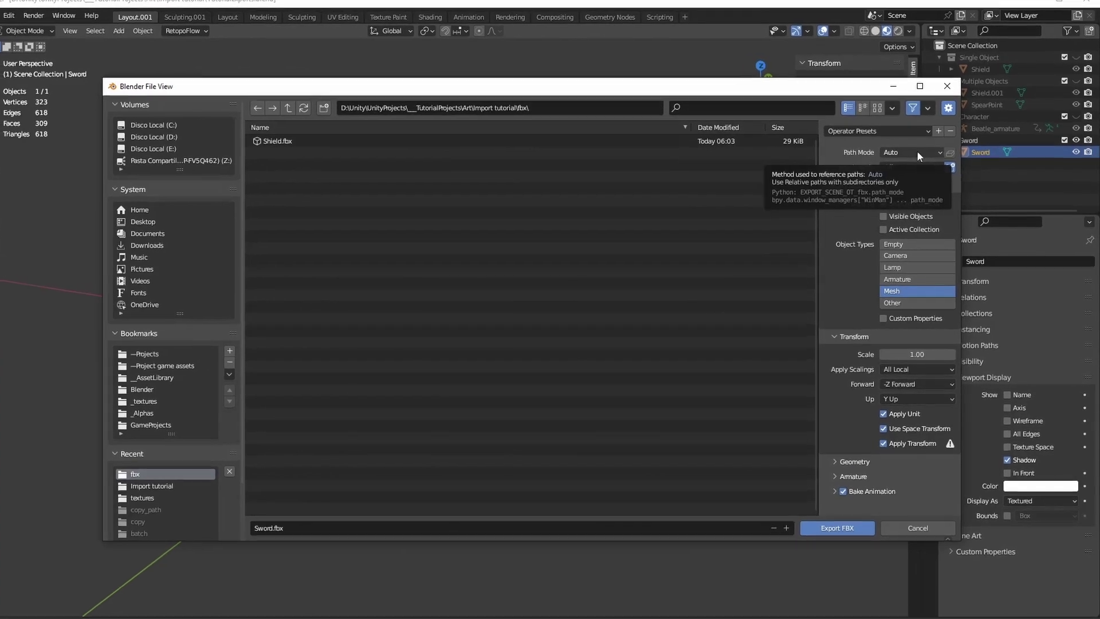
pyautogui.click(917, 151)
pyautogui.click(912, 228)
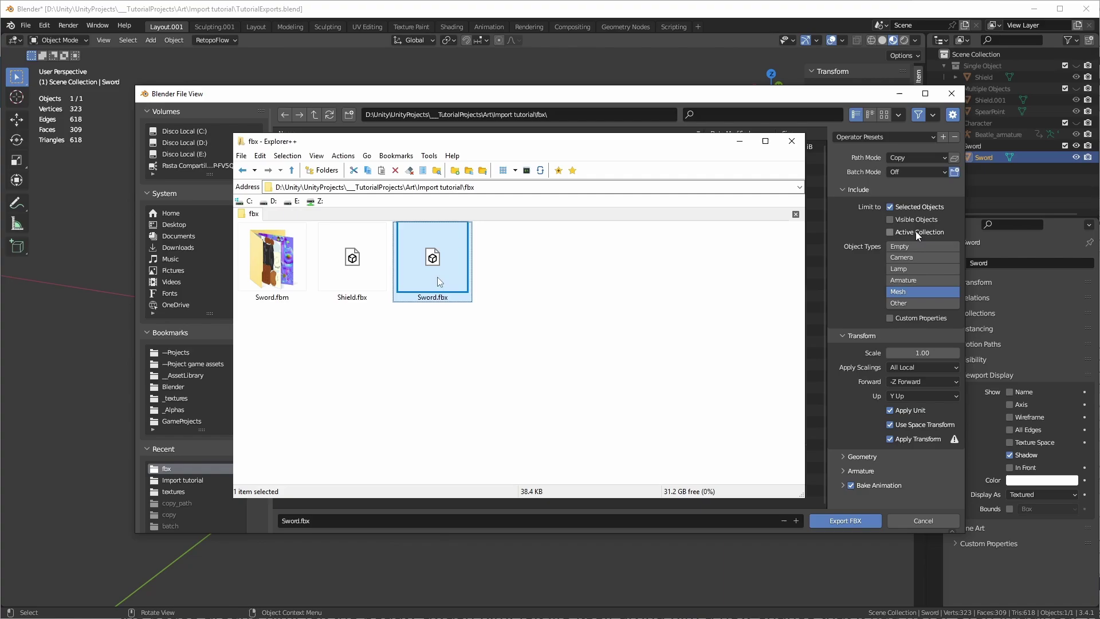
# Step: Open the Sword.fbm folder in Explorer++ to examine the textures copied with the export
pyautogui.click(290, 281)
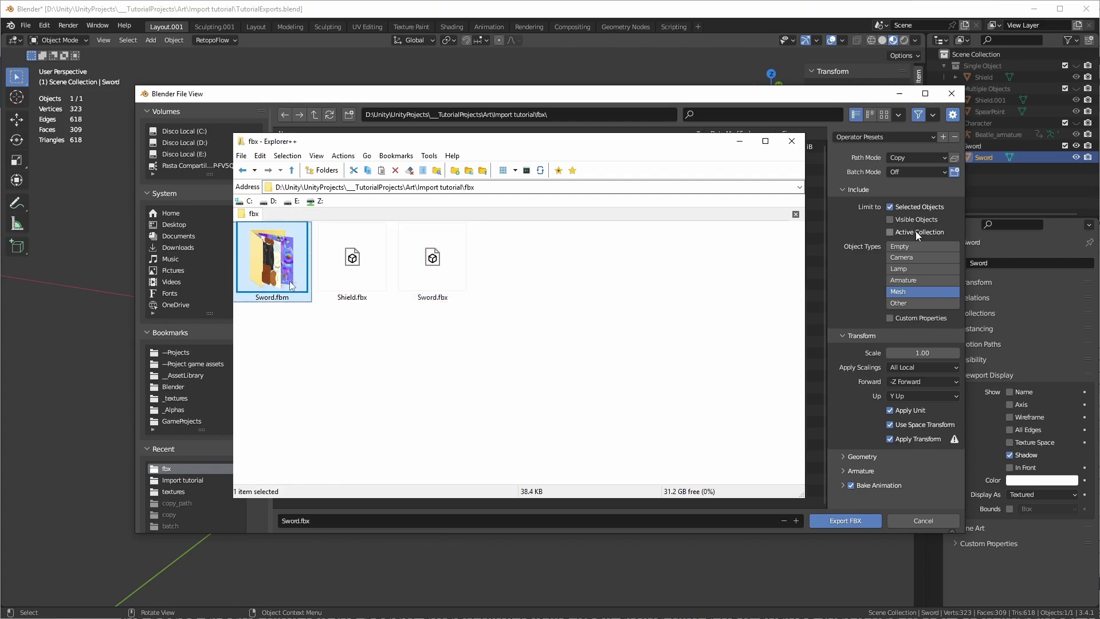
pyautogui.doubleClick(290, 281)
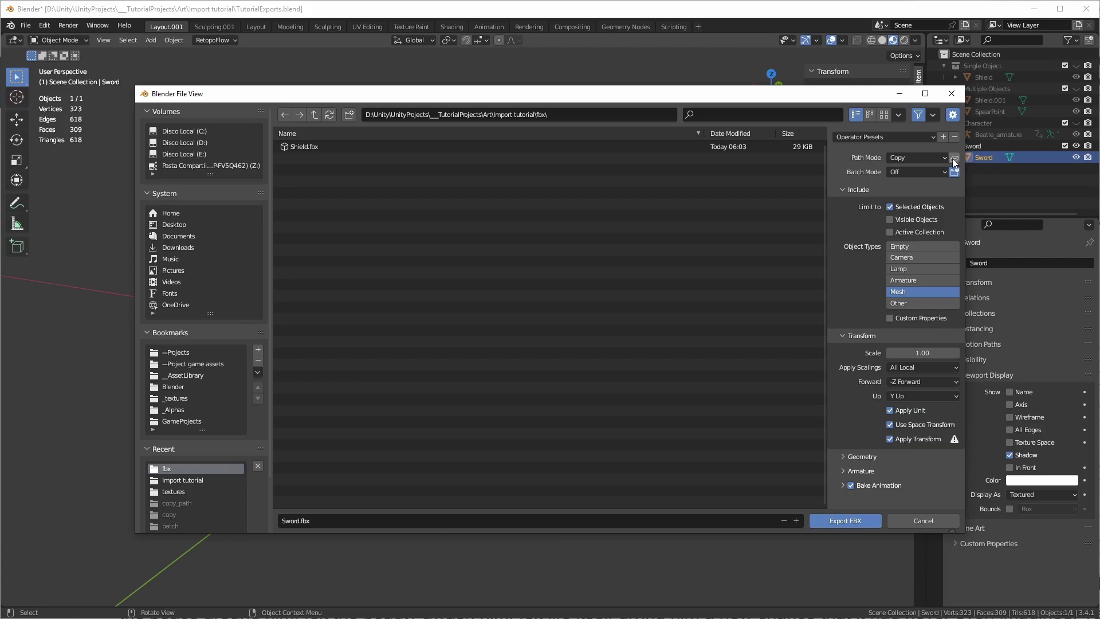
# Step: Export Sword.fbx, switch to Unity and place the Sword model in the scene beside the shield
pyautogui.click(834, 519)
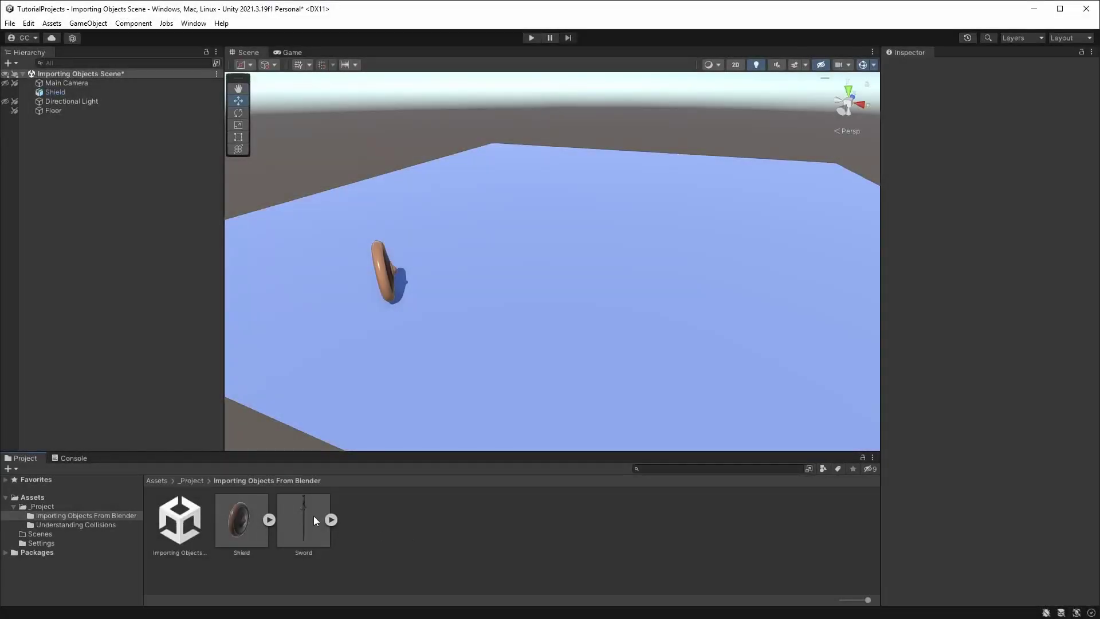
pyautogui.moveTo(304, 513); pyautogui.dragTo(496, 301)
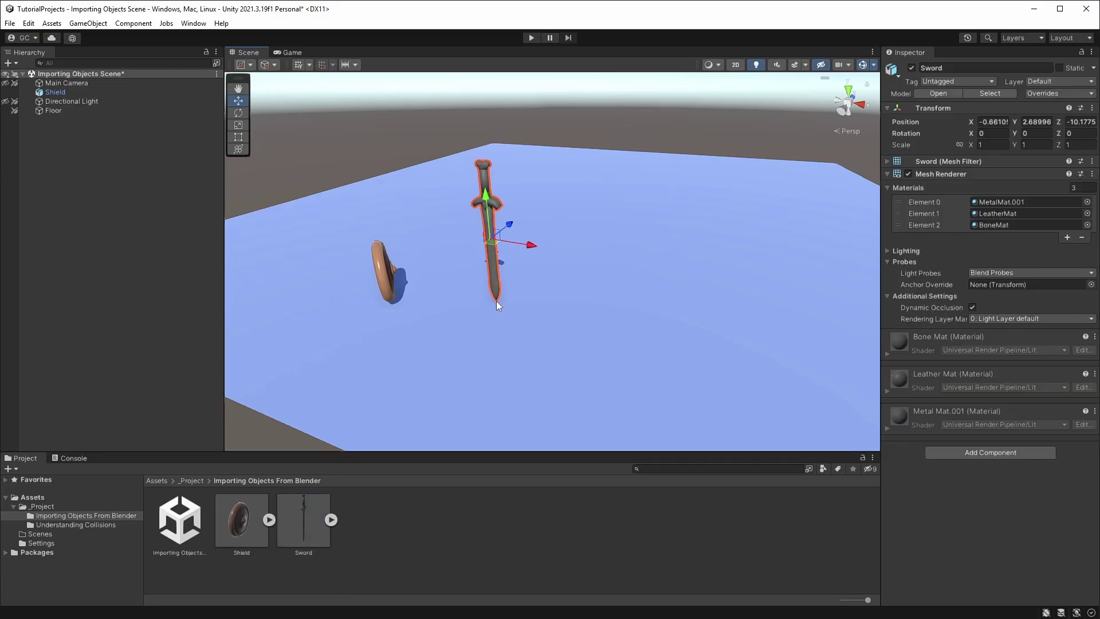
# Step: Extract the Sword model's materials into the project folder and select the MetalMat.001 material
pyautogui.click(311, 515)
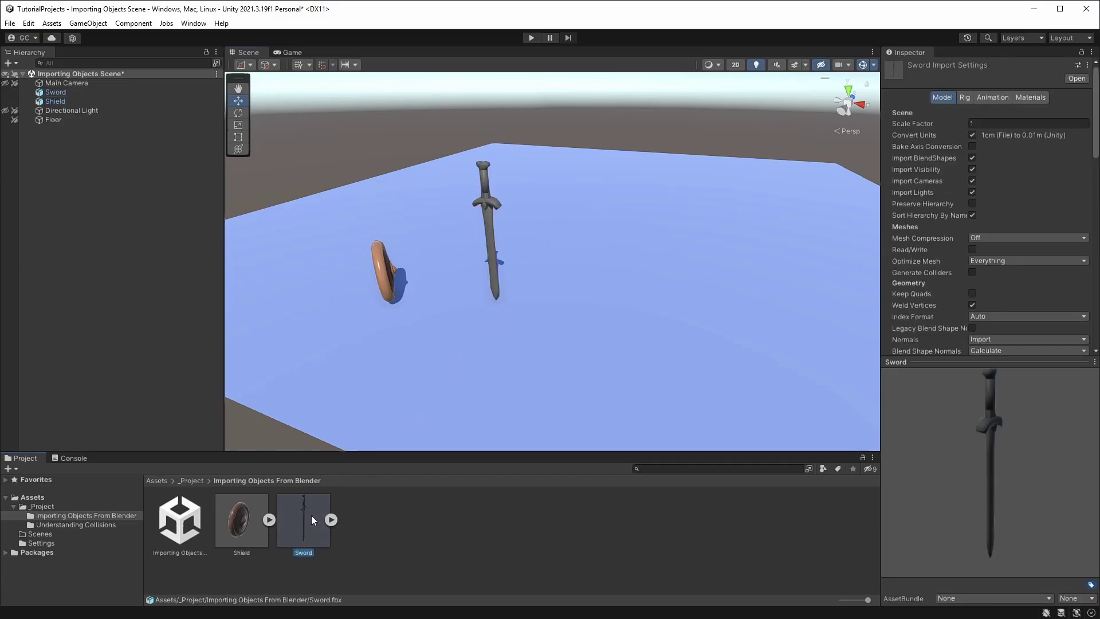
pyautogui.click(1030, 97)
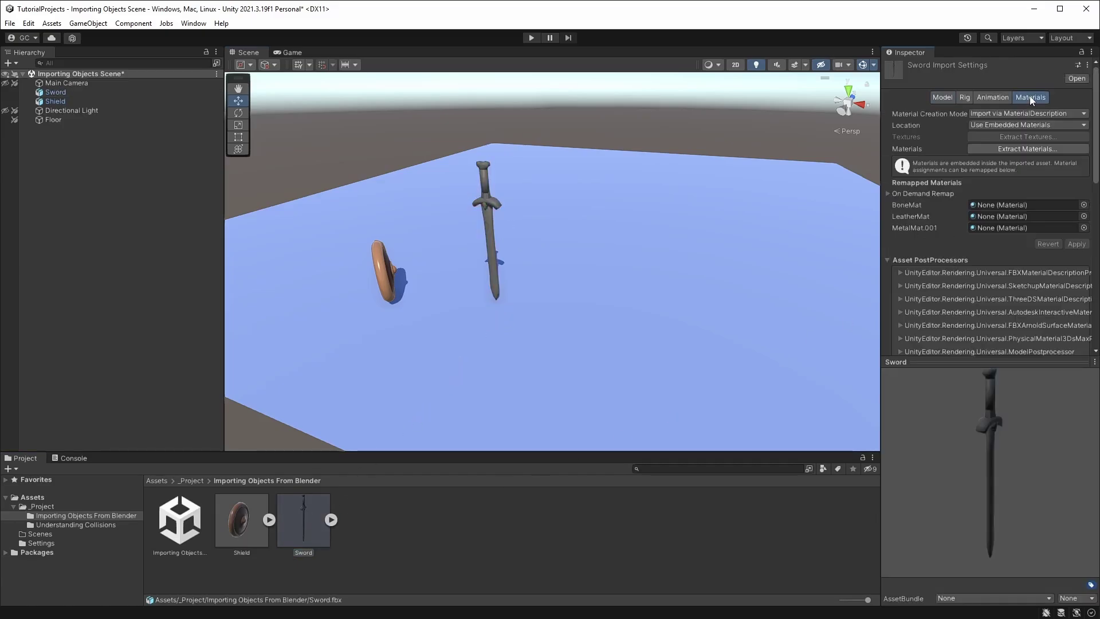
pyautogui.click(1029, 149)
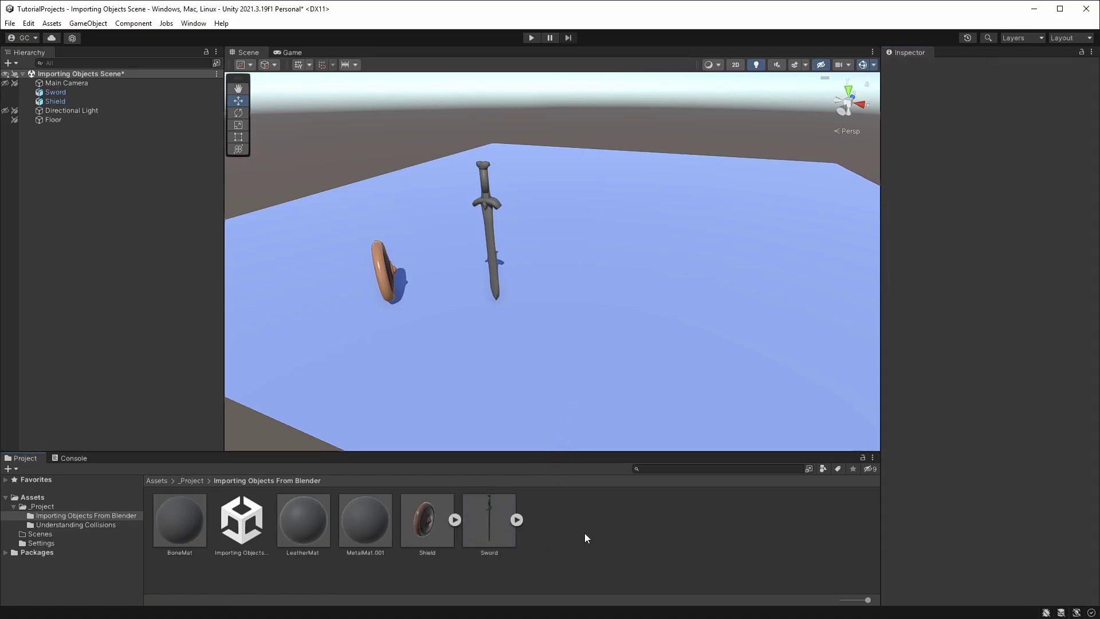
pyautogui.click(380, 520)
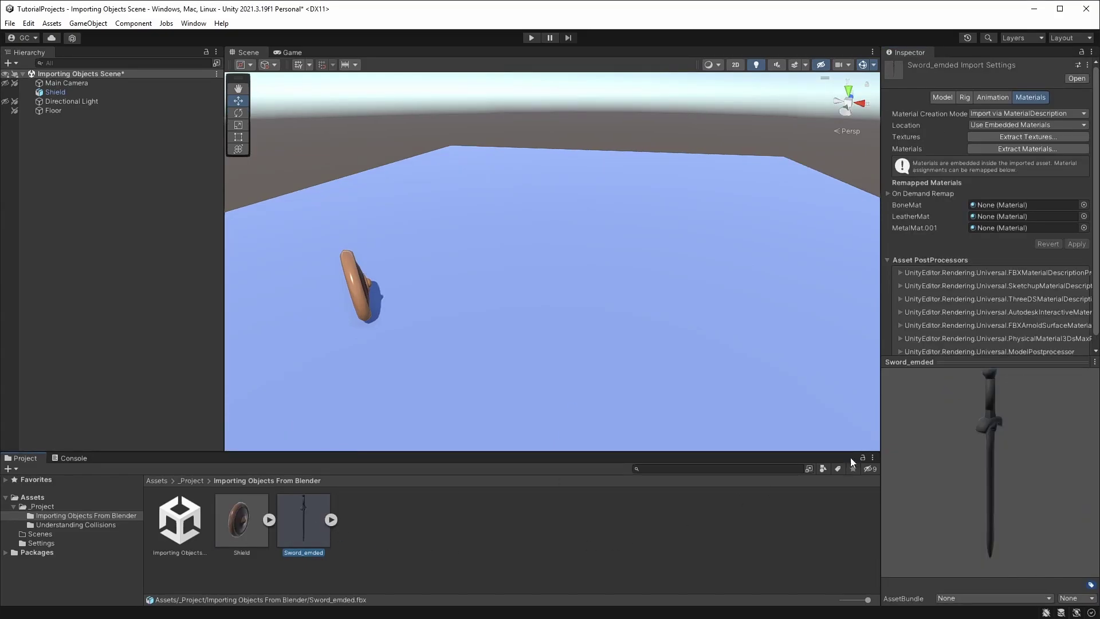
# Step: Place the Sword_emded model in the scene and extract its embedded textures, applying the normal map fix to Sword_normalmap
pyautogui.moveTo(296, 524); pyautogui.dragTo(486, 325)
pyautogui.click(303, 527)
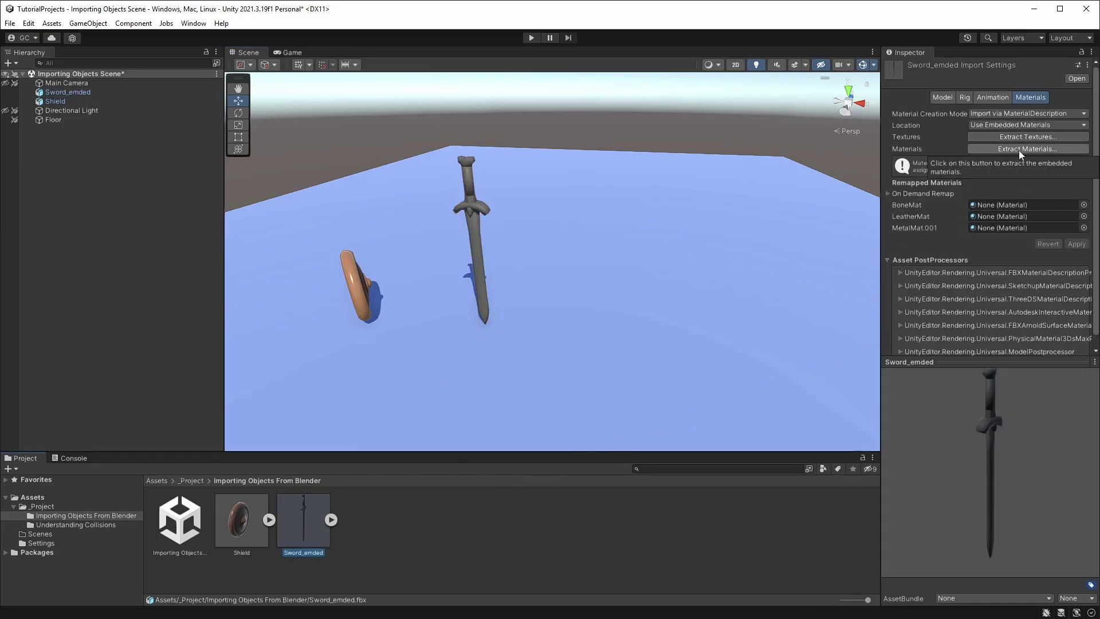
pyautogui.click(1028, 137)
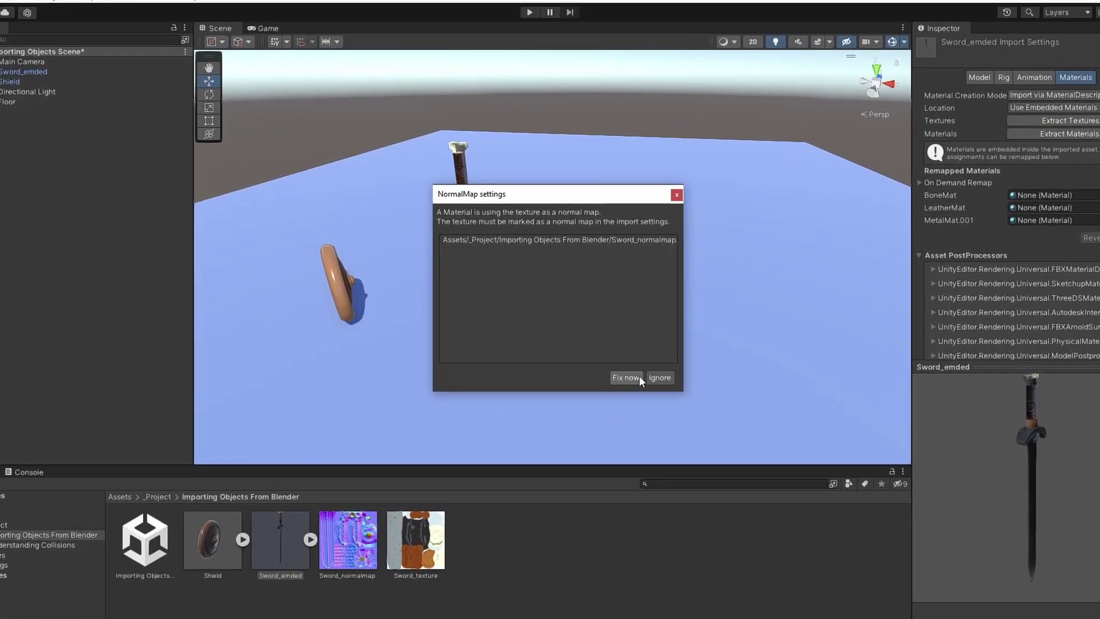
pyautogui.click(631, 373)
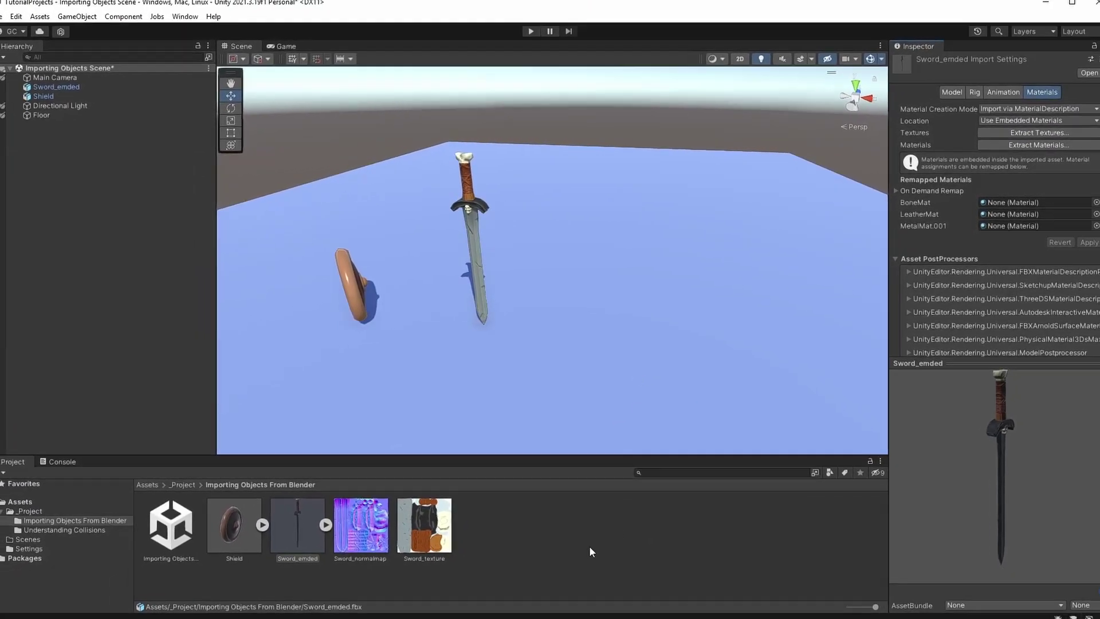
pyautogui.click(591, 560)
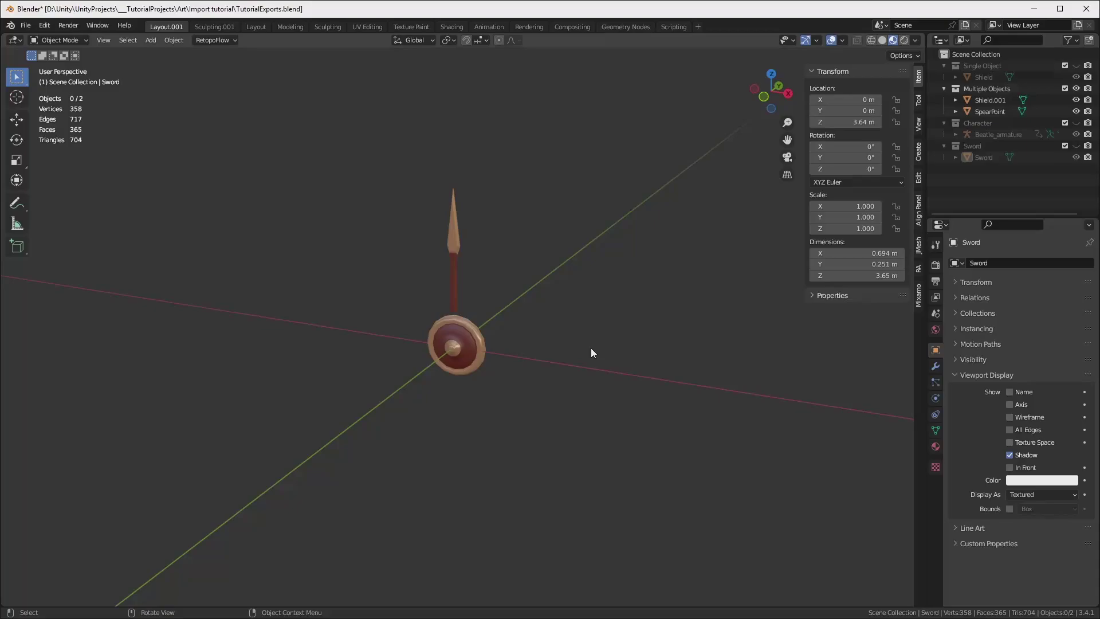
# Step: Switch to Blender and activate the Move tool on the spear point with Local orientation
pyautogui.click(471, 340)
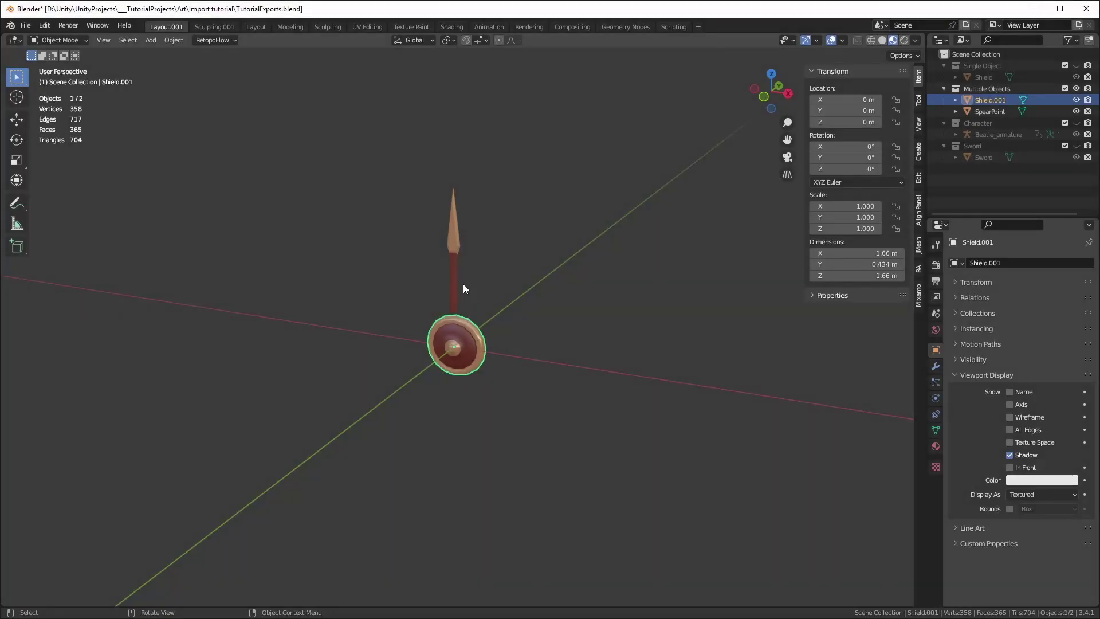
pyautogui.click(452, 245)
pyautogui.click(16, 120)
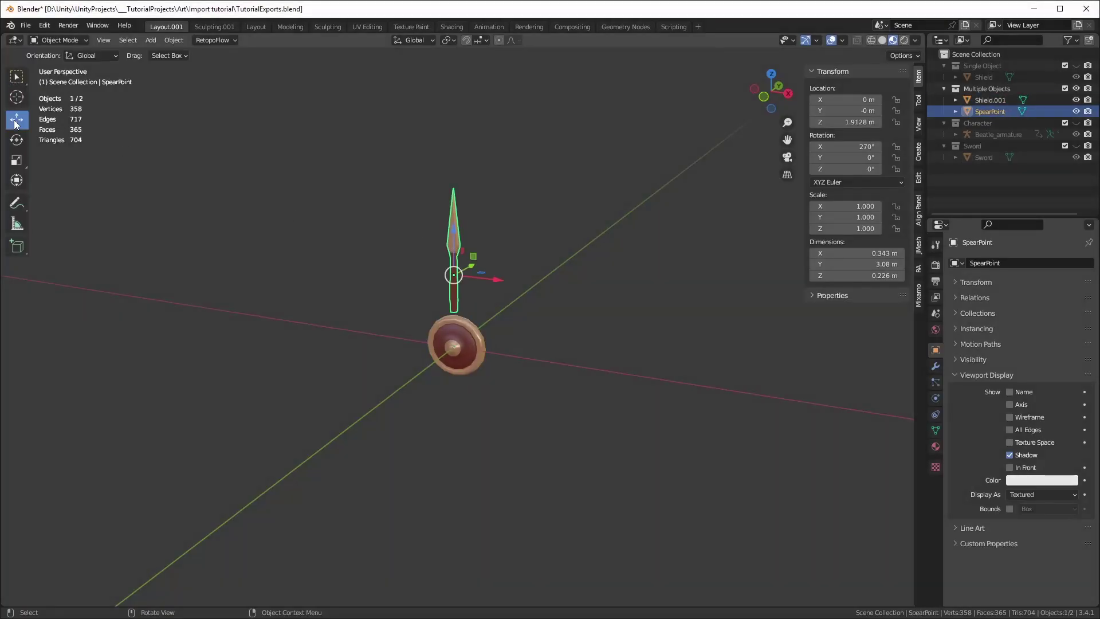
pyautogui.click(109, 54)
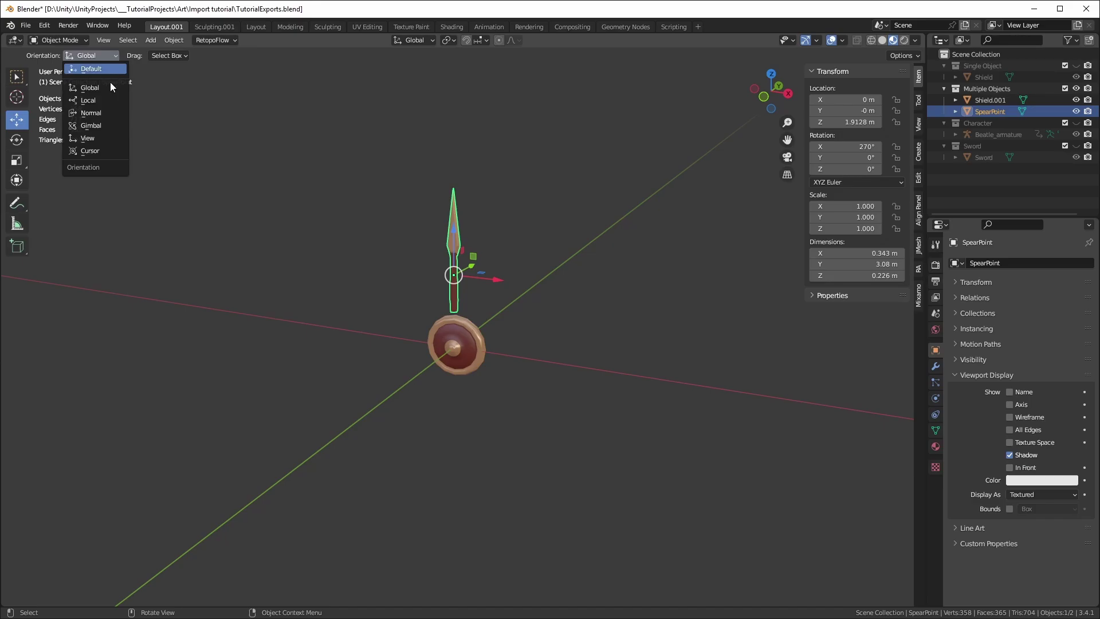
pyautogui.click(112, 100)
# Step: Test-move the shield with its local gizmo, select the spear point, and undo the test changes
pyautogui.click(462, 349)
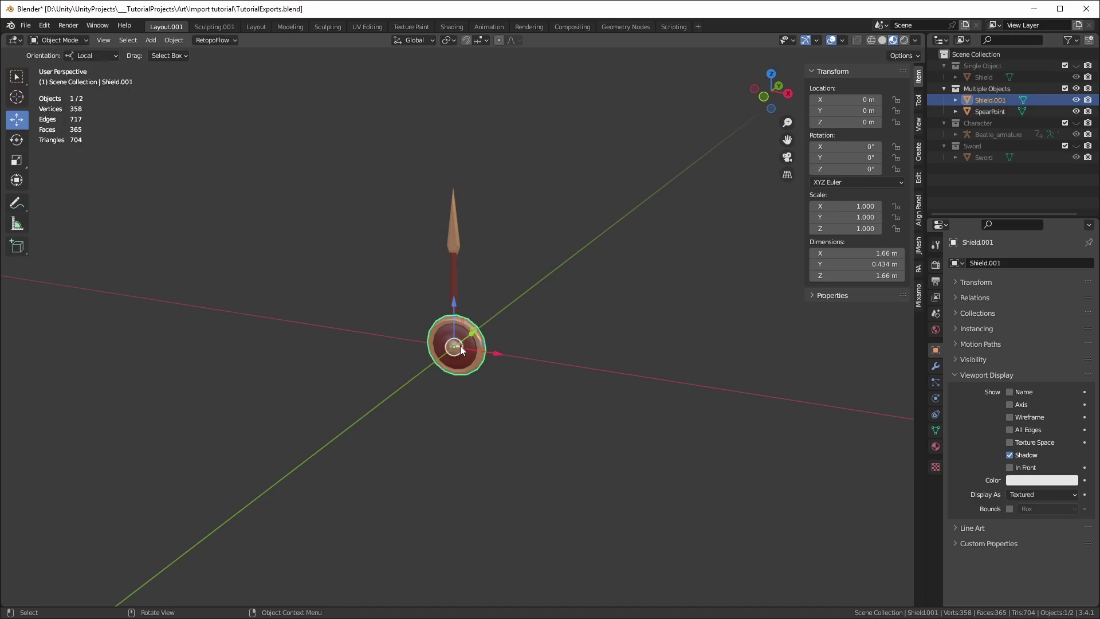
pyautogui.moveTo(475, 332); pyautogui.dragTo(467, 243)
pyautogui.hotkey('ctrl', 'z')
pyautogui.click(455, 235)
pyautogui.hotkey('ctrl', 'z')
# Step: Select the shield and the spear point together
pyautogui.click(639, 307)
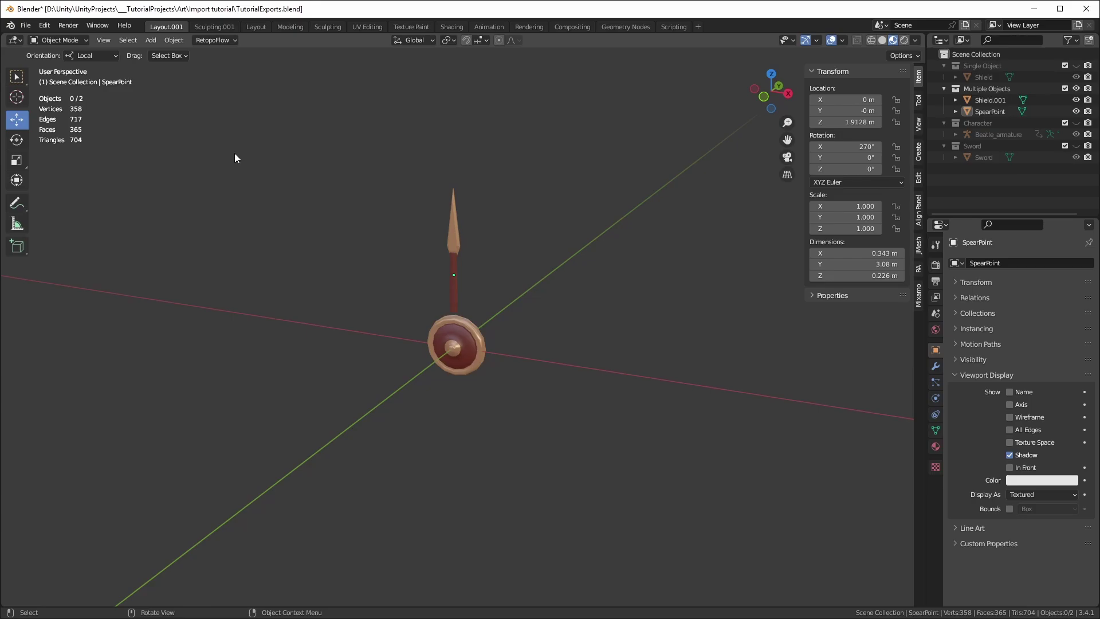
pyautogui.moveTo(289, 175); pyautogui.dragTo(536, 378)
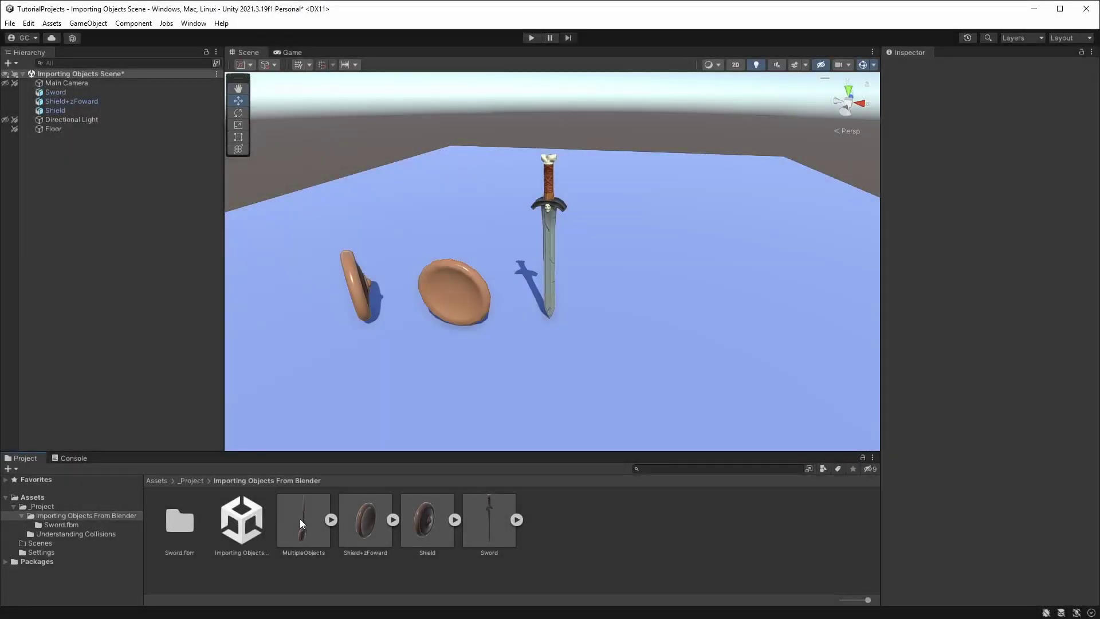
# Step: In Unity, place MultipleObjects beside the sword, rotated about 77 degrees around Y and nudged along its local Z axis
pyautogui.moveTo(298, 520); pyautogui.dragTo(635, 325)
pyautogui.press('e')
pyautogui.moveTo(625, 237); pyautogui.dragTo(578, 256)
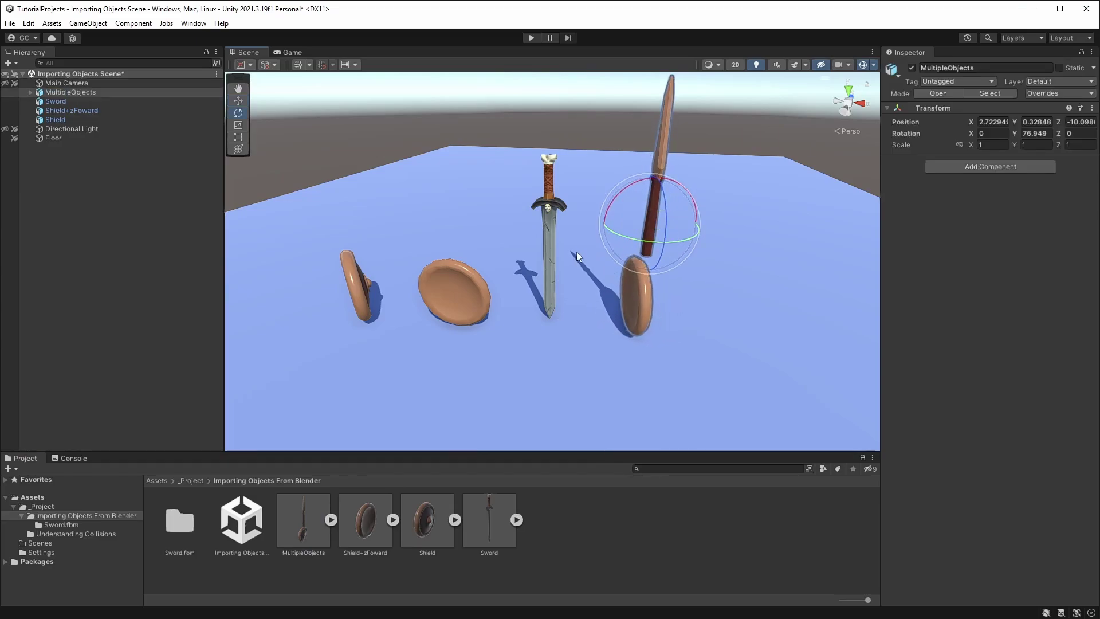
pyautogui.press('w')
pyautogui.moveTo(694, 228); pyautogui.dragTo(704, 227)
# Step: Expand MultipleObjects in the hierarchy and test-move its Shield.001 and SpearPoint children separately along their local axes
pyautogui.click(30, 91)
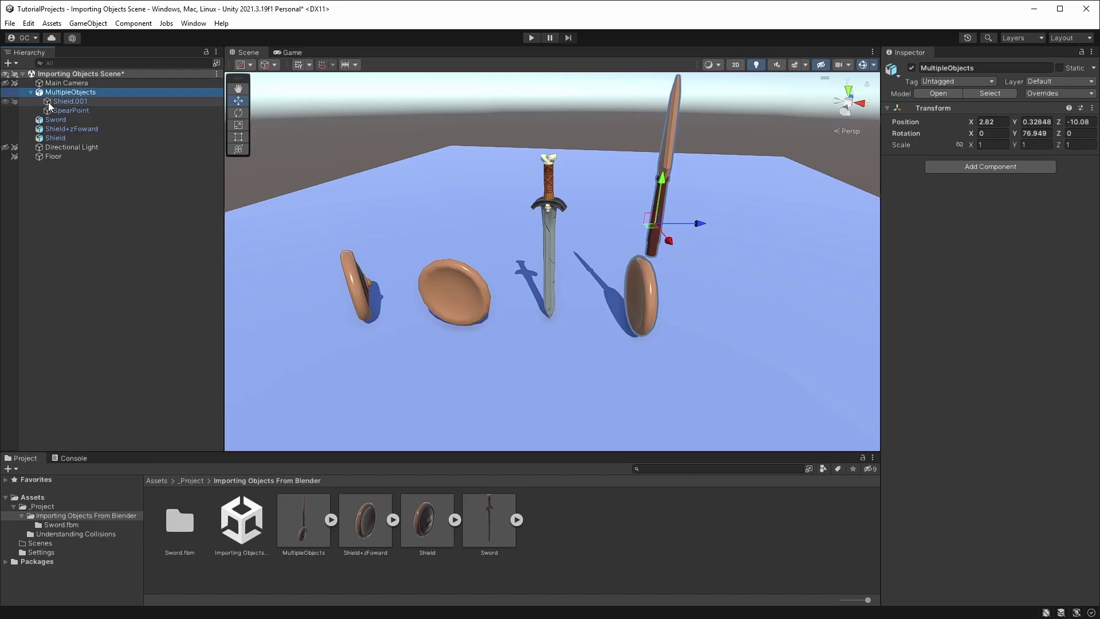
pyautogui.click(70, 101)
pyautogui.moveTo(692, 298); pyautogui.dragTo(680, 296)
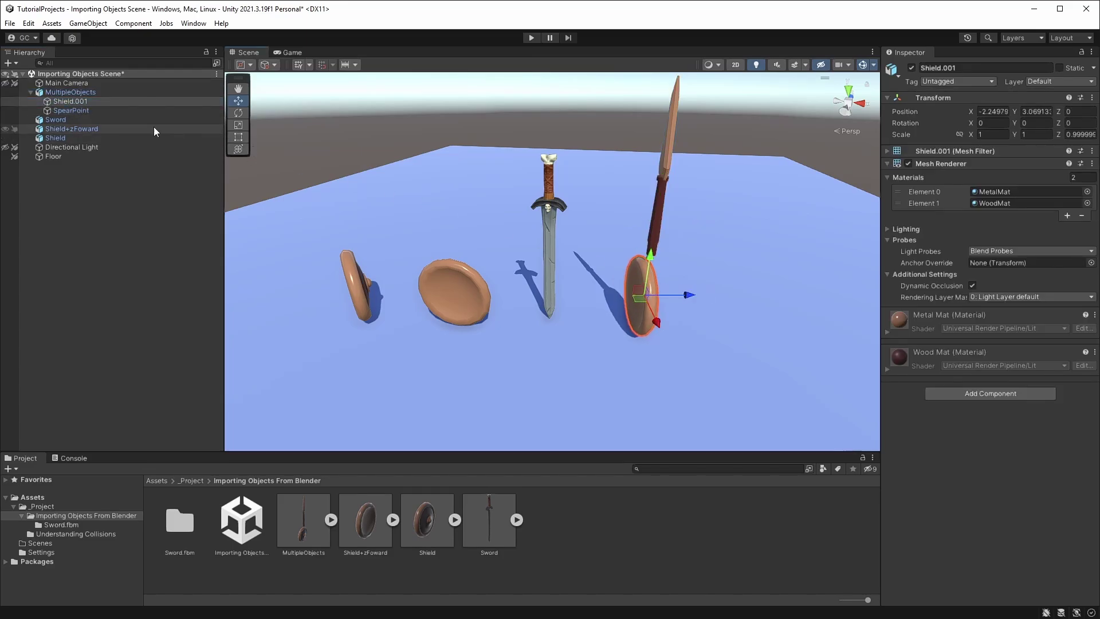
pyautogui.click(92, 111)
pyautogui.moveTo(672, 135); pyautogui.dragTo(675, 127)
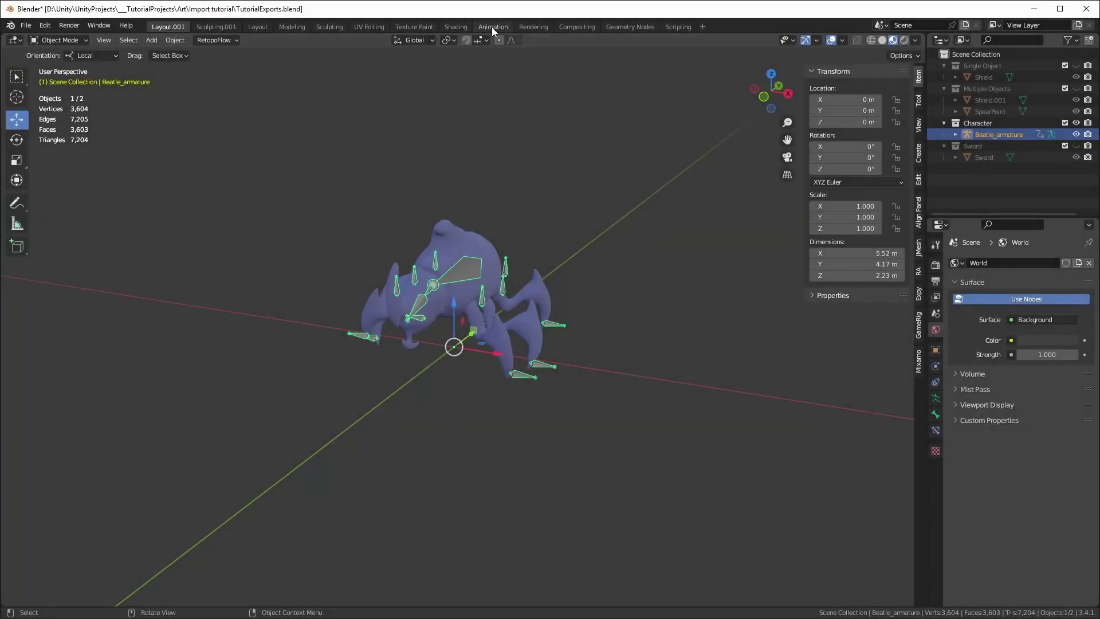
# Step: Switch to Blender's Animation workspace and assign a different action to Beatle_armature in the Action Editor
pyautogui.click(491, 26)
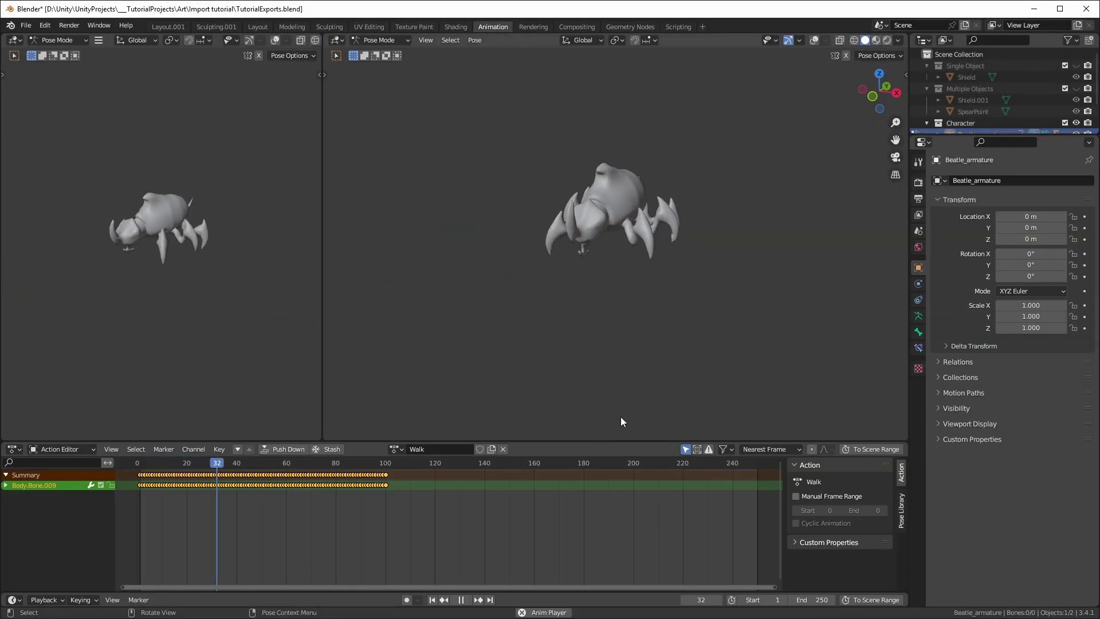
pyautogui.click(395, 449)
pyautogui.click(407, 467)
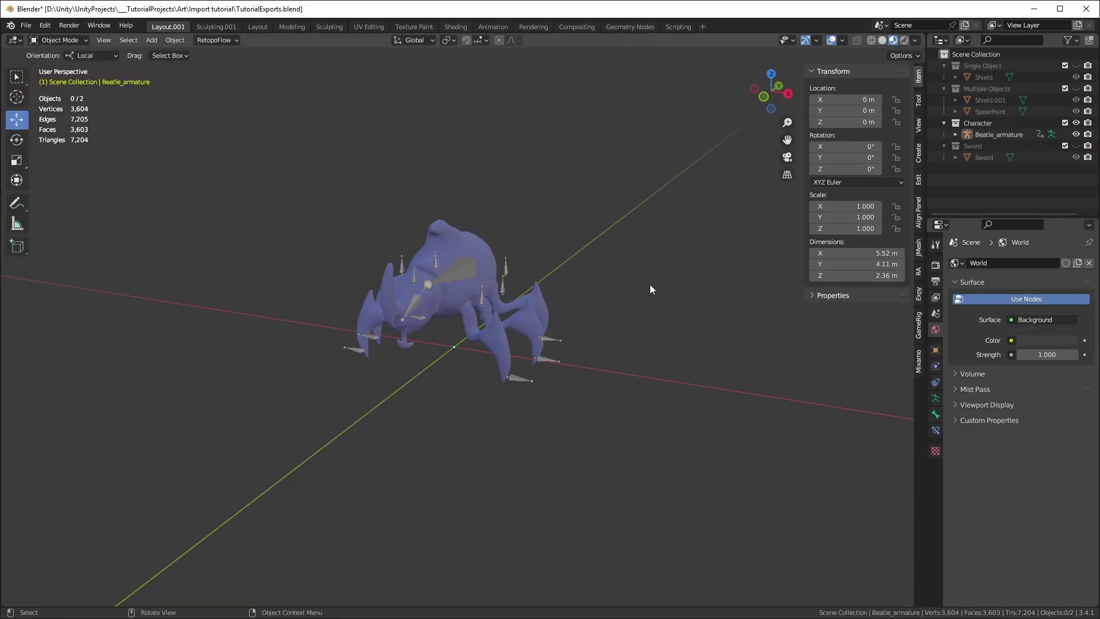
# Step: Select Beatle_armature together with its whole hierarchy so both the rig and the beetle mesh are selected
pyautogui.click(454, 269)
pyautogui.keyDown('shift'); pyautogui.click(442, 235); pyautogui.keyUp('shift')
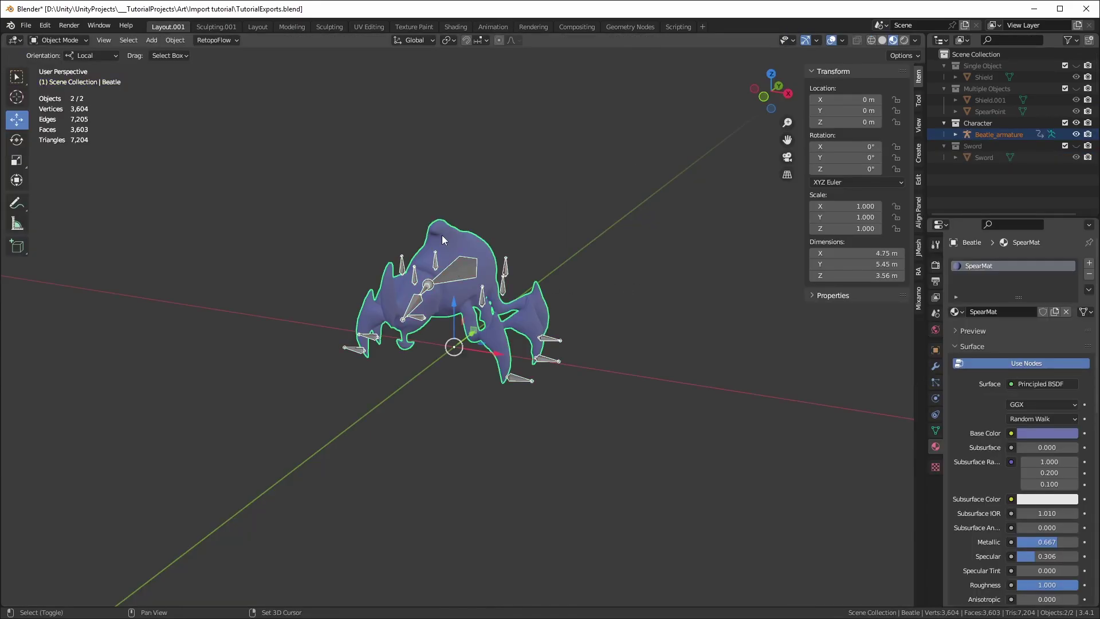
pyautogui.click(1000, 134)
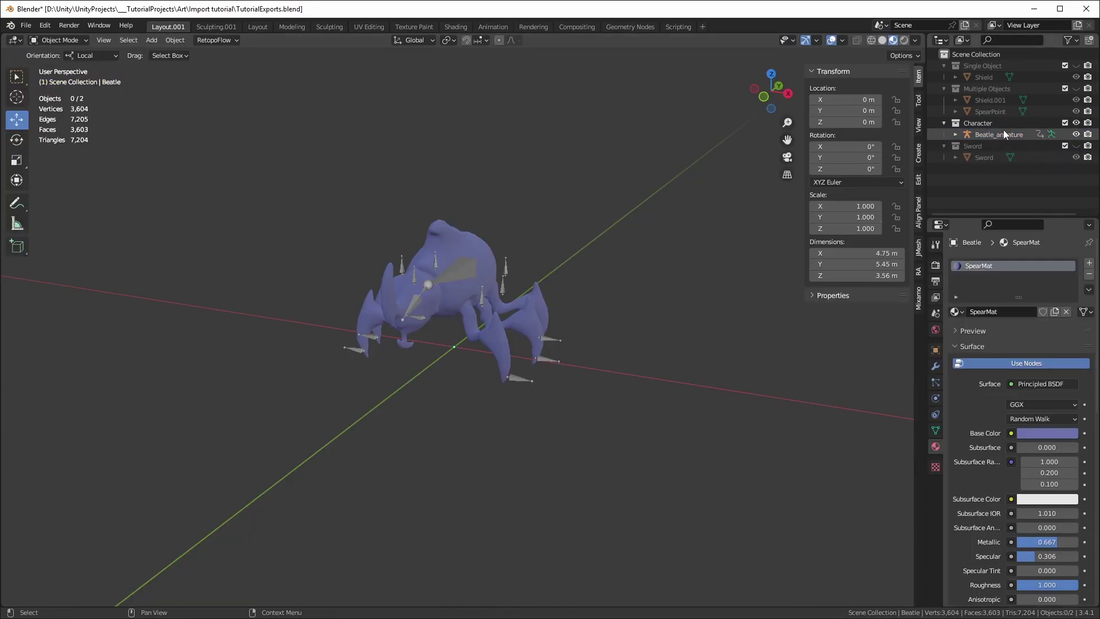
pyautogui.rightClick(1003, 131)
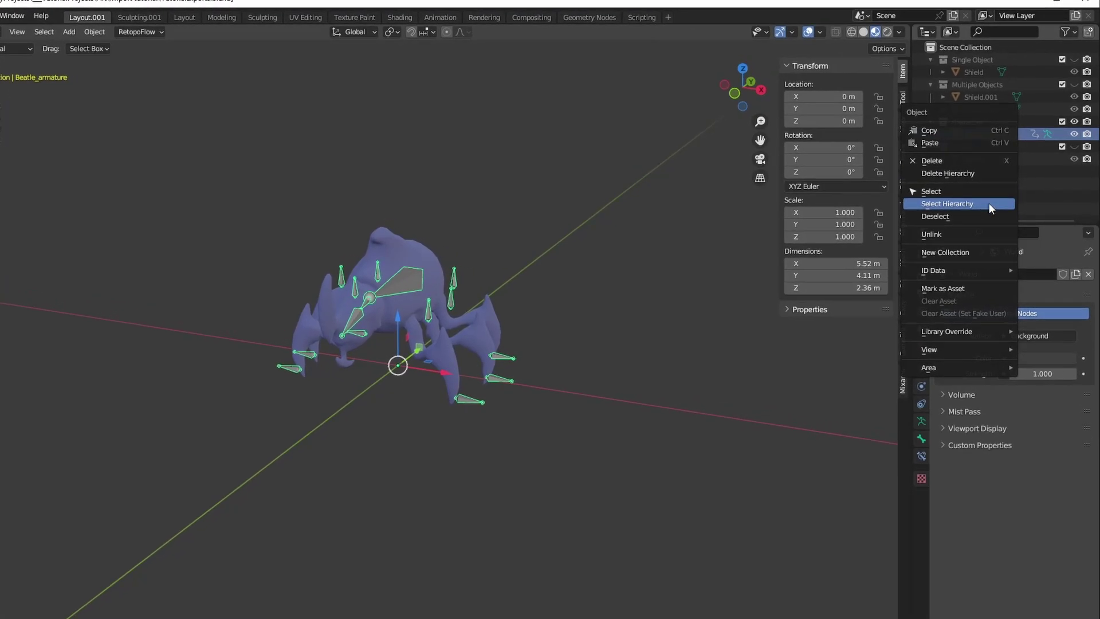
pyautogui.click(993, 200)
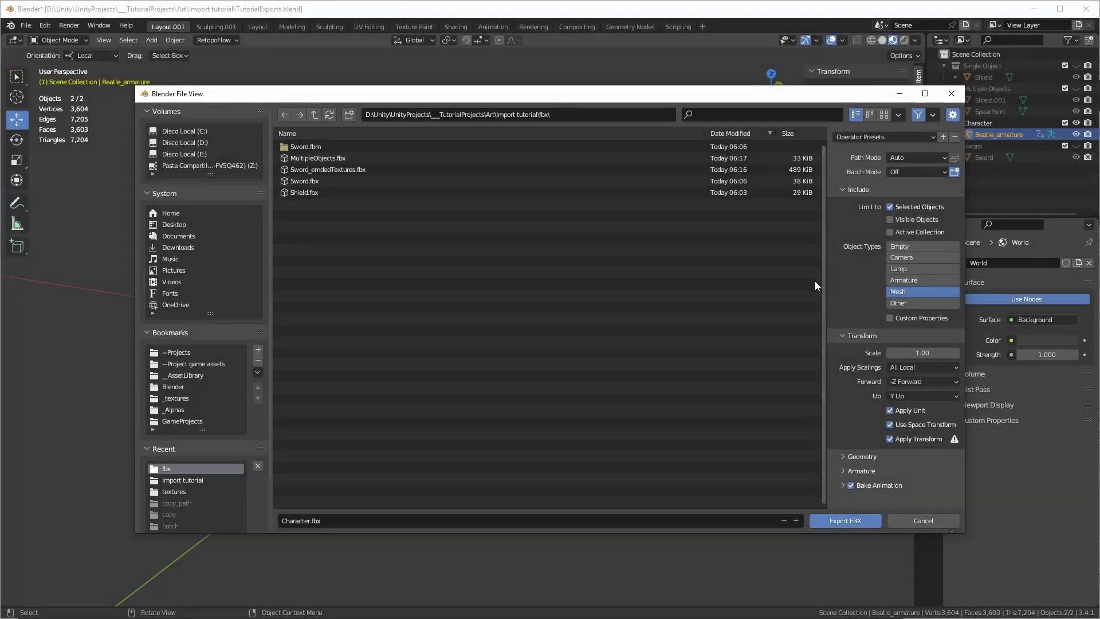
# Step: Add Armature to the exported object types alongside Mesh, and disable NLA Strips and Force Start/End Keying for the baked animation
pyautogui.keyDown('shift'); pyautogui.click(917, 282); pyautogui.keyUp('shift')
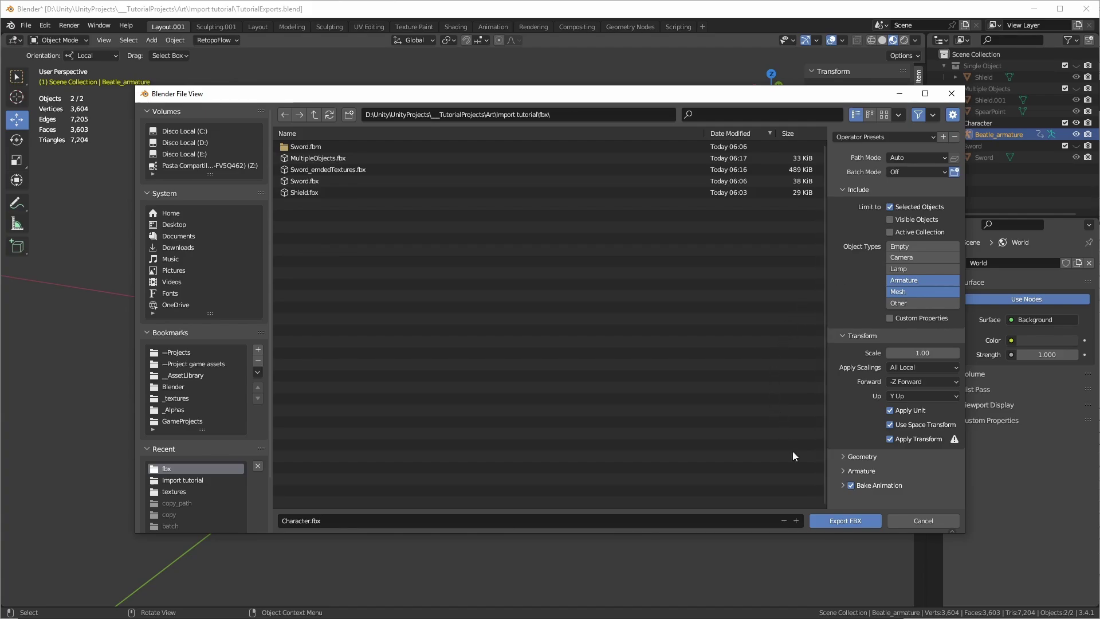
pyautogui.click(843, 486)
pyautogui.scroll(-3, 841, 484)
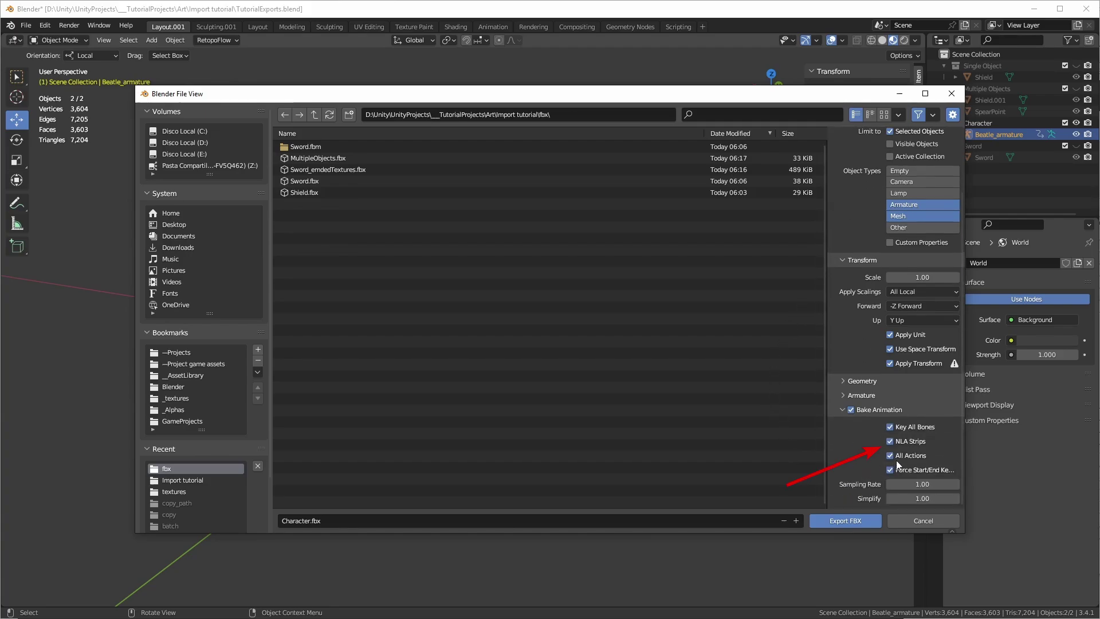
pyautogui.click(913, 442)
pyautogui.click(903, 471)
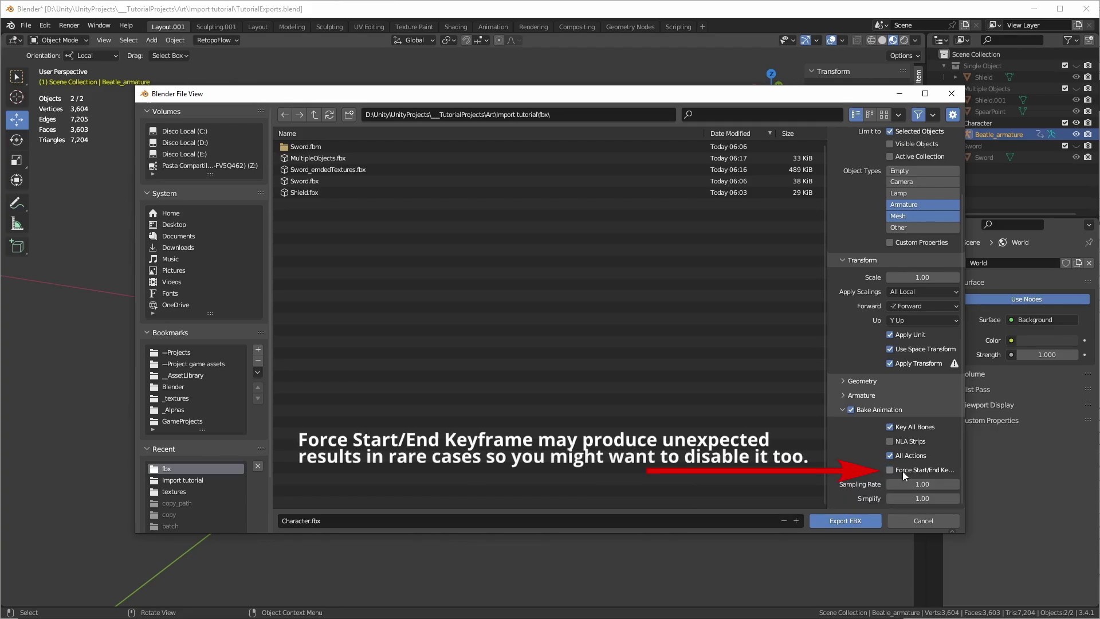
# Step: Disable Add Leaf Bones in the armature export options and export the character as Character.fbx
pyautogui.click(841, 395)
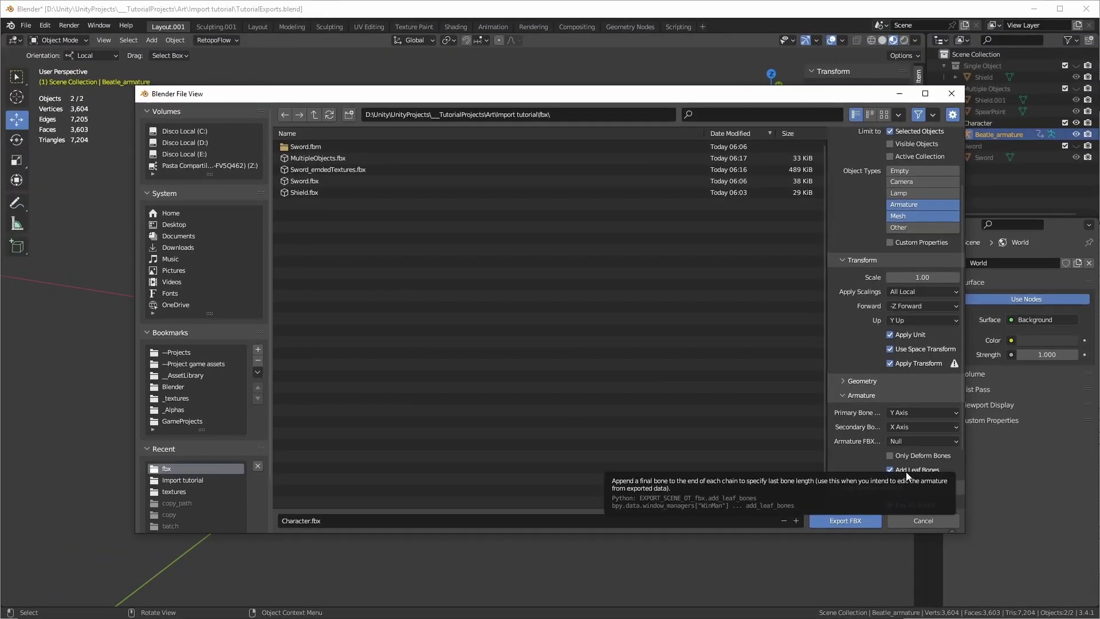
pyautogui.click(906, 472)
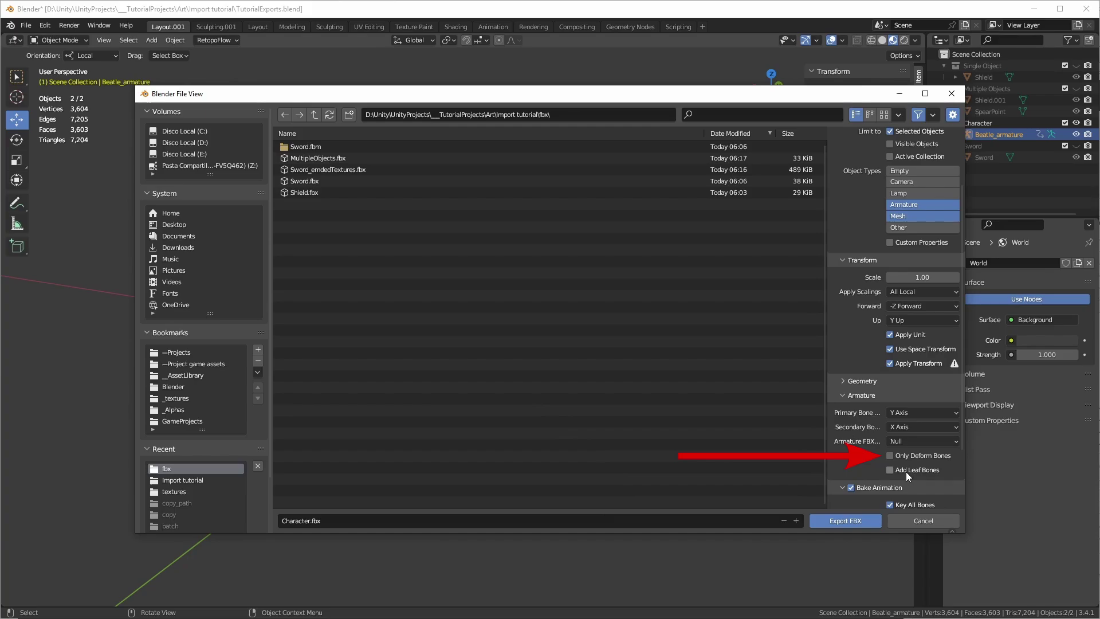
pyautogui.click(846, 520)
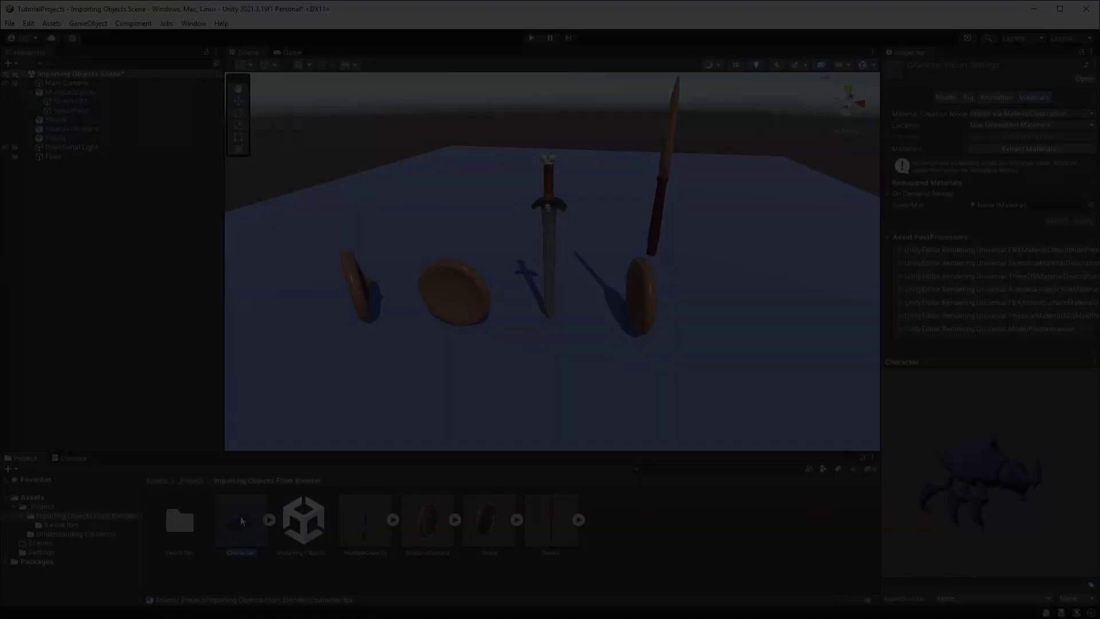
# Step: Switch to Unity, place the Character model behind the shields and rotate it about 76 degrees around Y
pyautogui.moveTo(240, 515); pyautogui.dragTo(432, 251)
pyautogui.press('e')
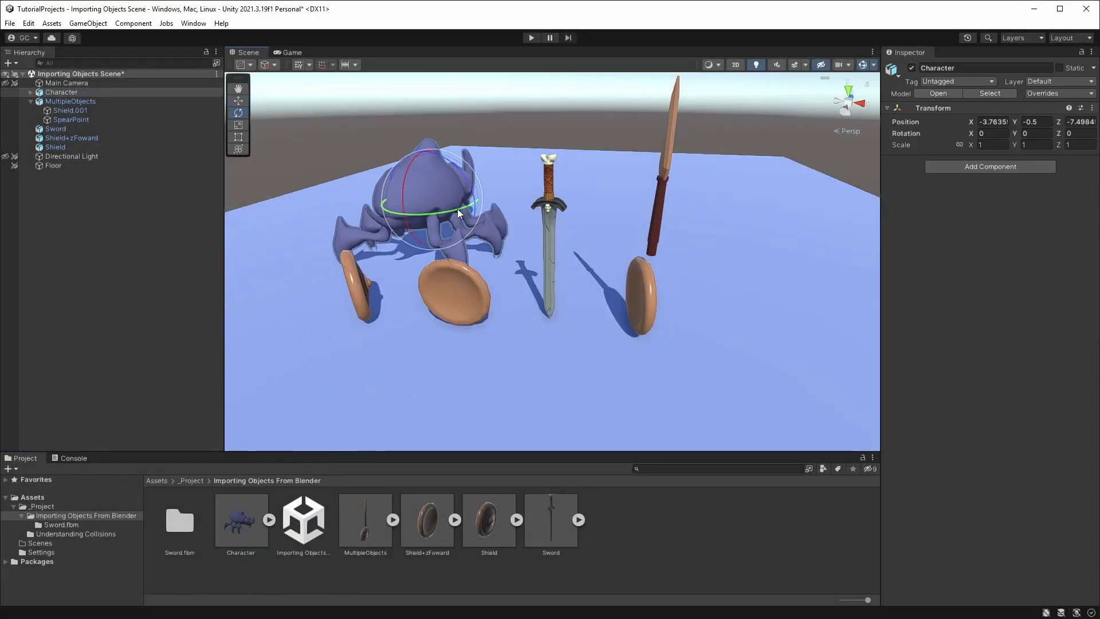
pyautogui.moveTo(458, 211); pyautogui.dragTo(454, 243)
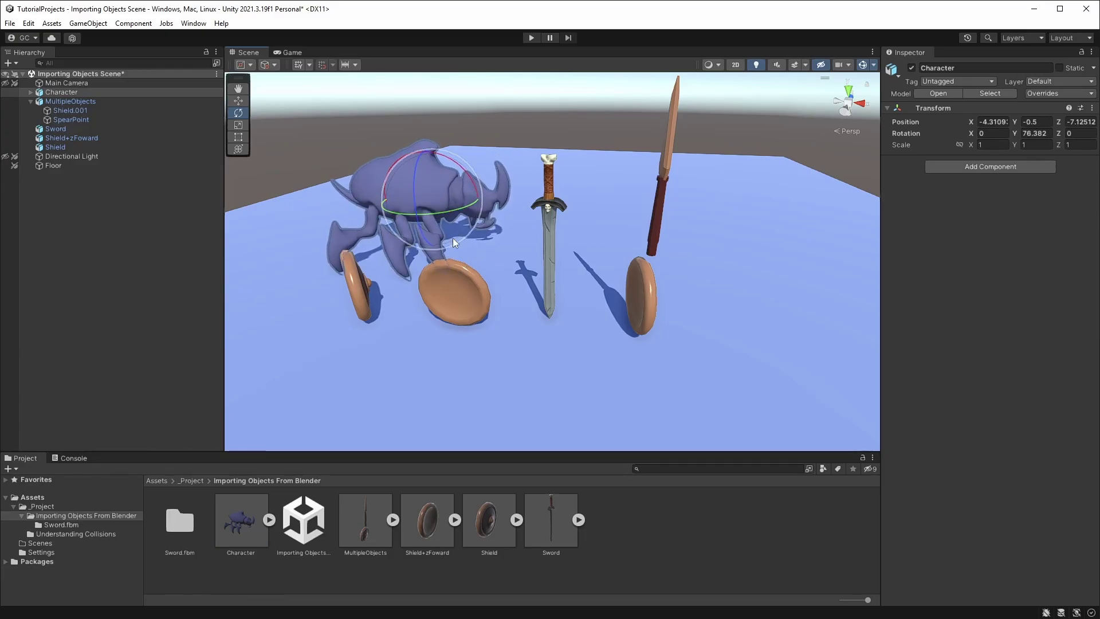
# Step: Preview the Attack, HitReaction and Walk clips in the Character model's animation import settings
pyautogui.click(243, 525)
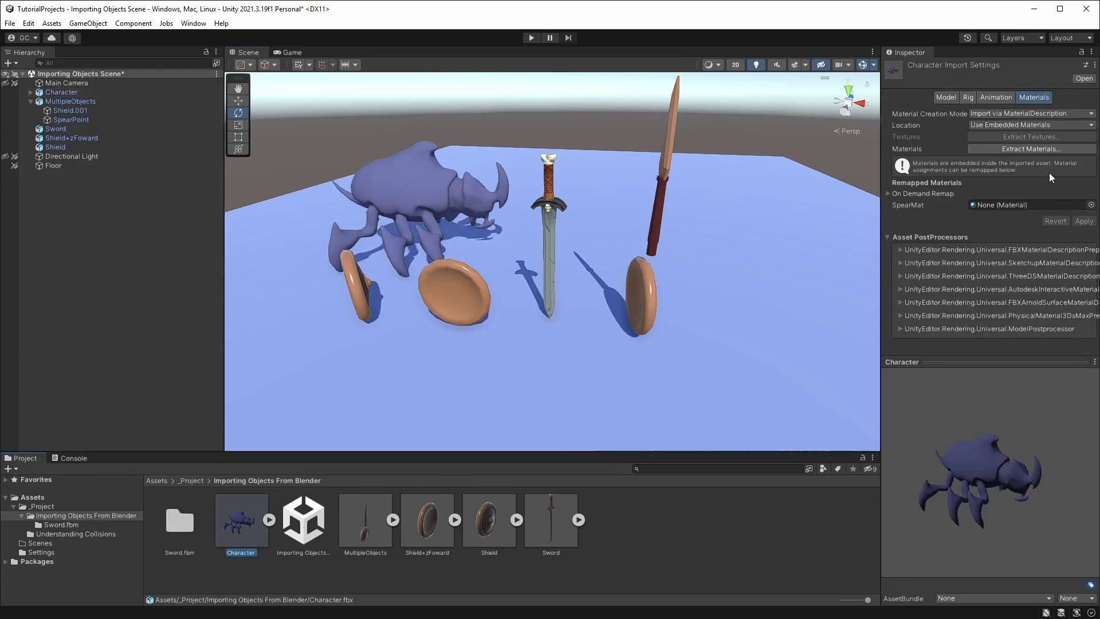
pyautogui.click(1010, 97)
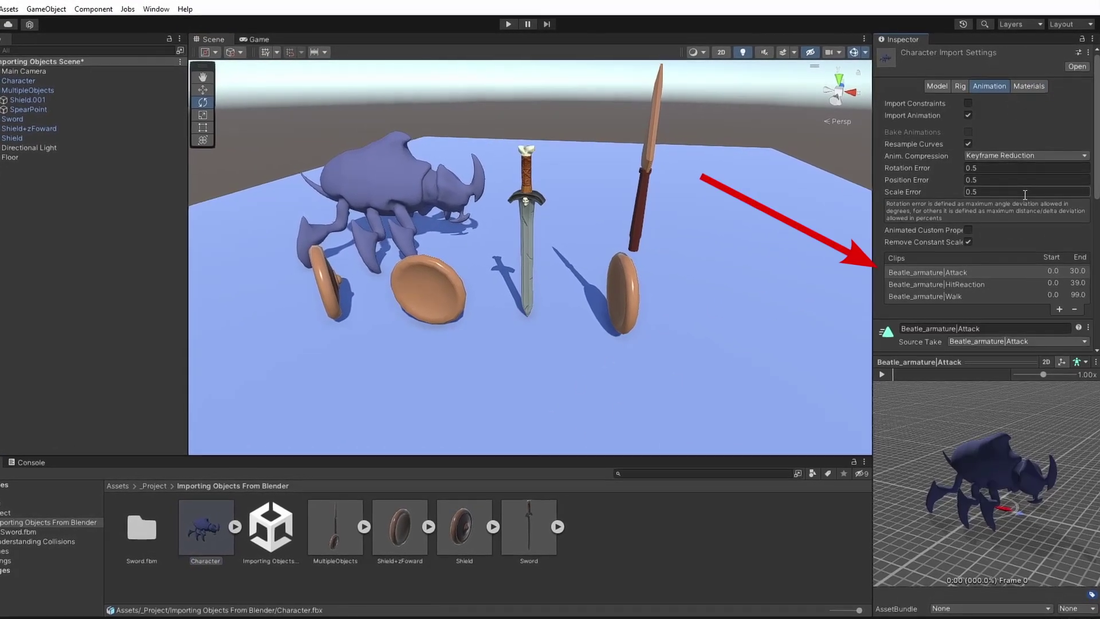
pyautogui.click(882, 374)
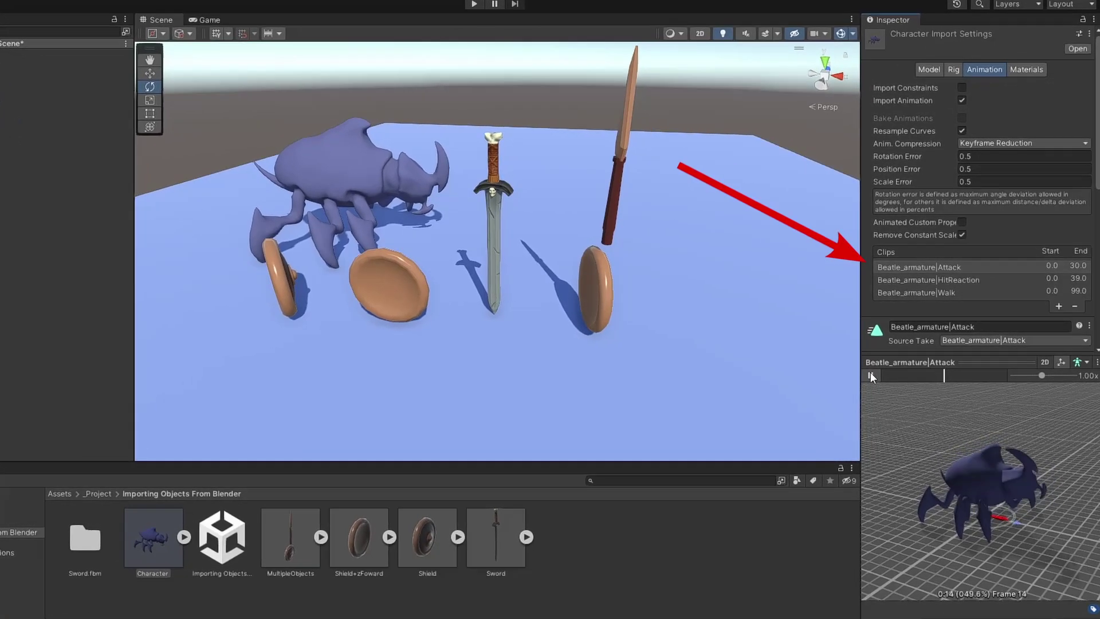
pyautogui.click(928, 280)
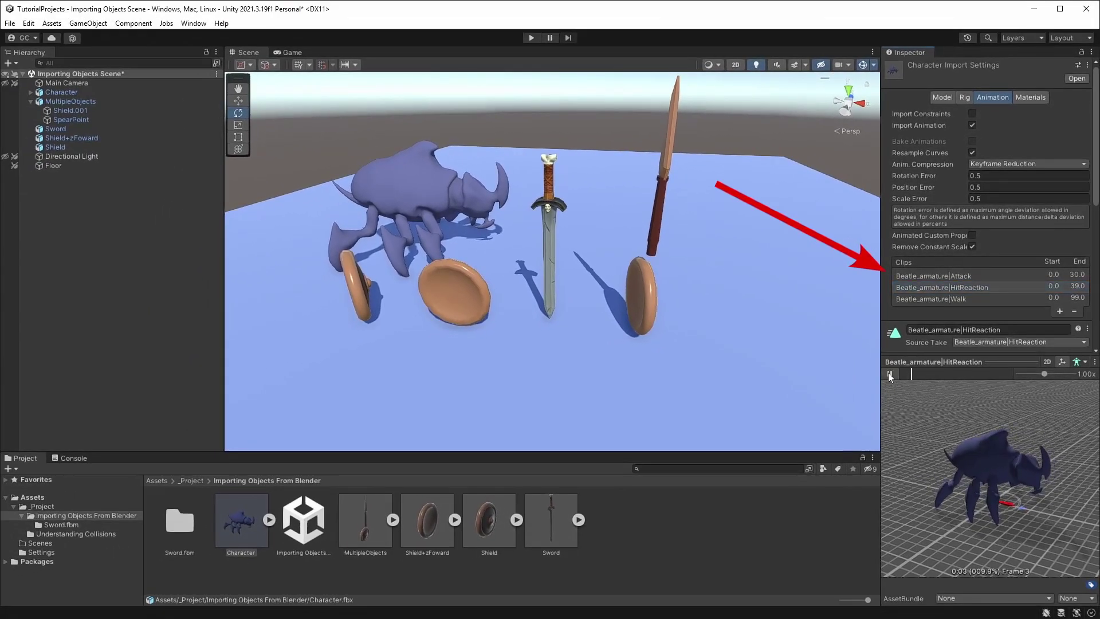
pyautogui.click(934, 298)
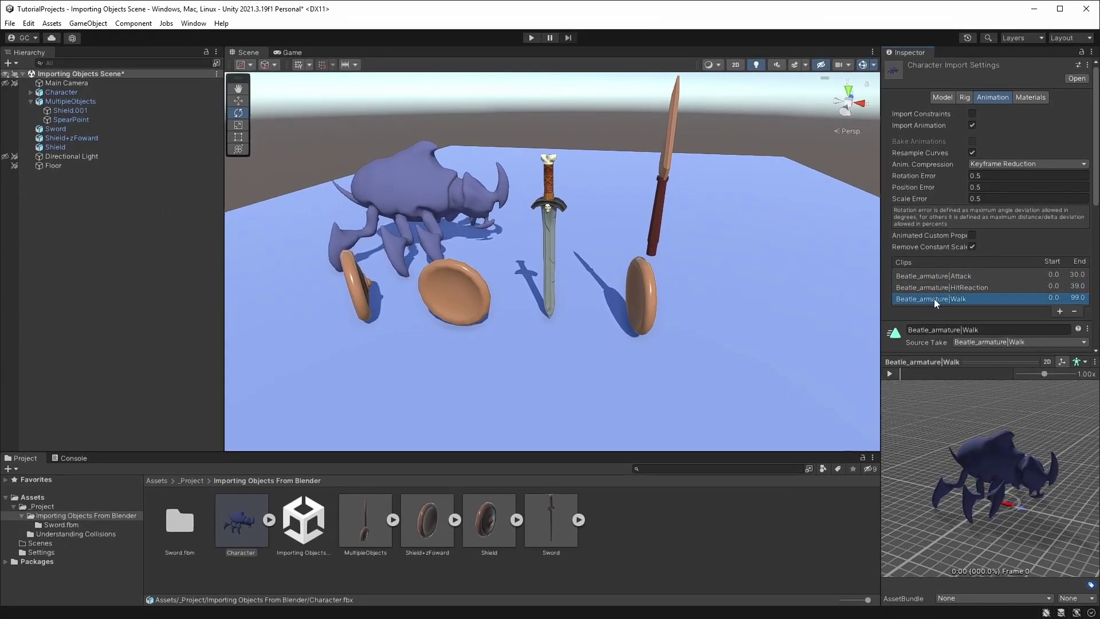
pyautogui.click(895, 373)
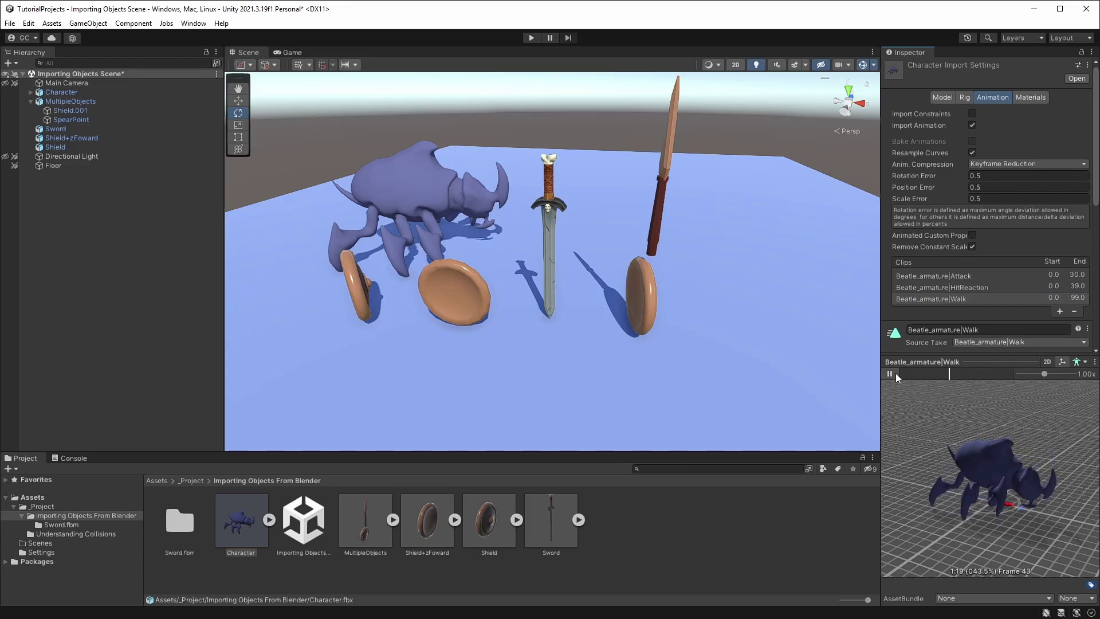